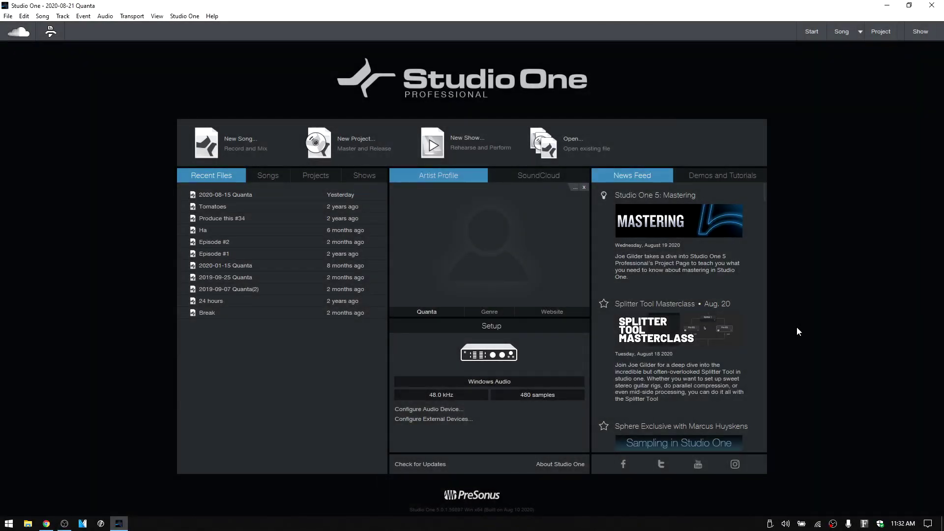
Cancel the new-song setup, switch to the open song, and add a stereo Audio Tracks track below Impact.
{"action": "left_click", "coordinate": [240, 139]}
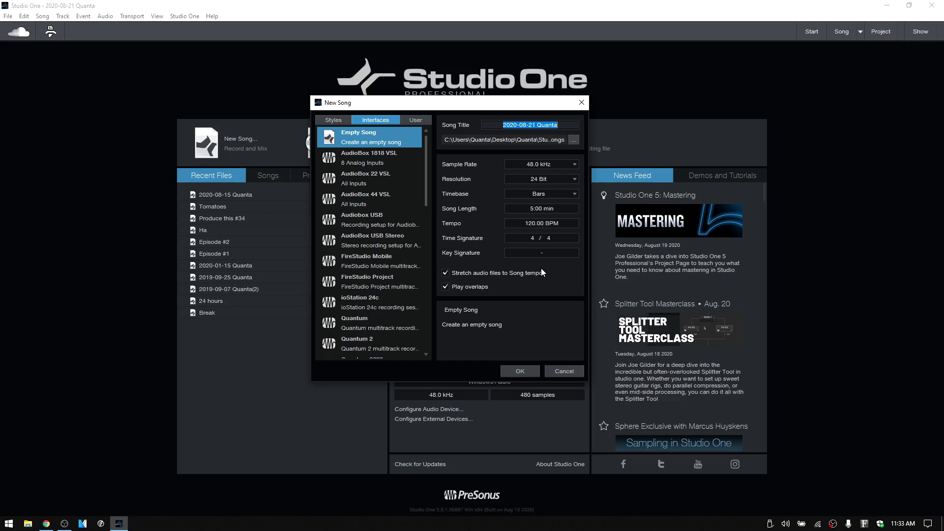
{"action": "left_click", "coordinate": [561, 374]}
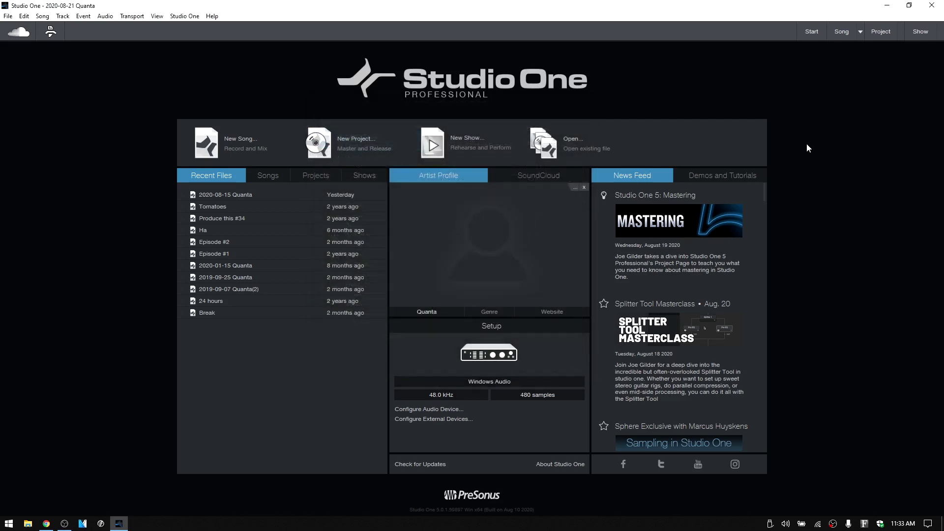
{"action": "left_click", "coordinate": [861, 32]}
{"action": "left_click", "coordinate": [887, 51]}
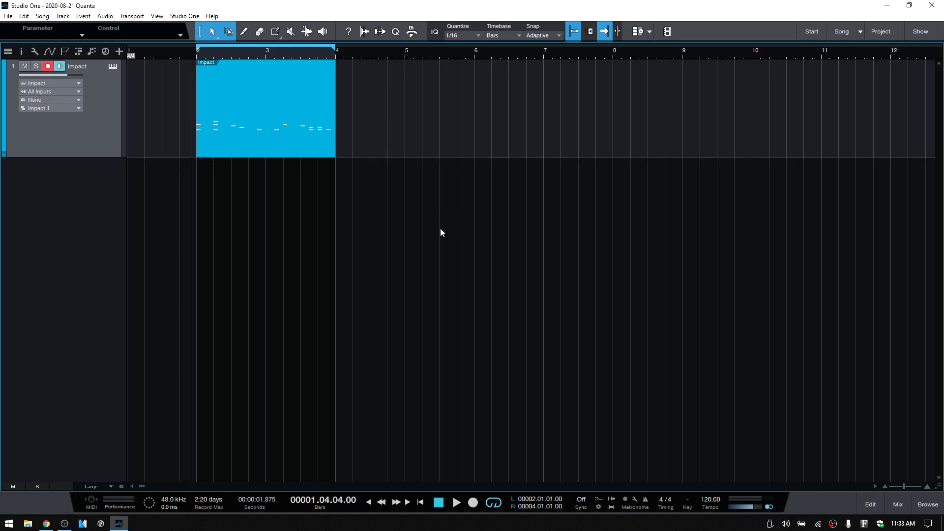
{"action": "key", "text": "t"}
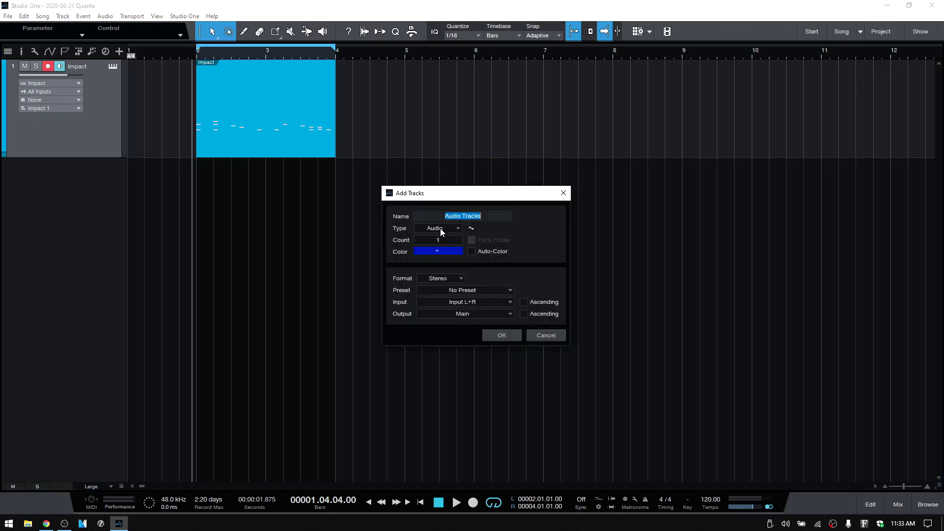
{"action": "left_click", "coordinate": [498, 335]}
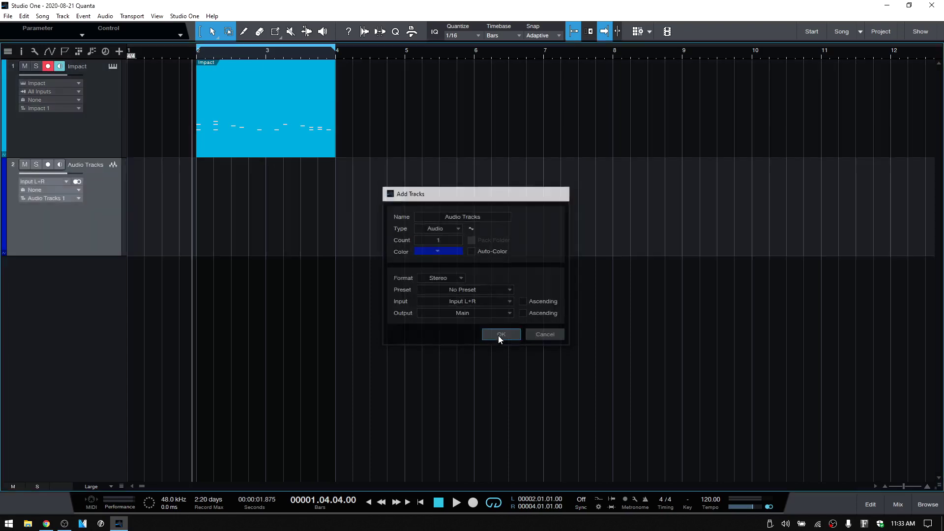
{"action": "left_click", "coordinate": [20, 50]}
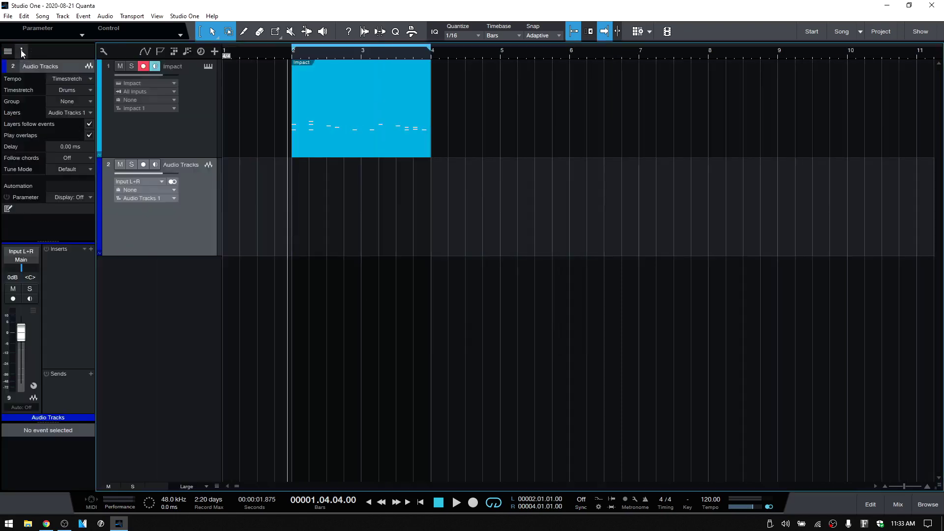
{"action": "left_click", "coordinate": [90, 78]}
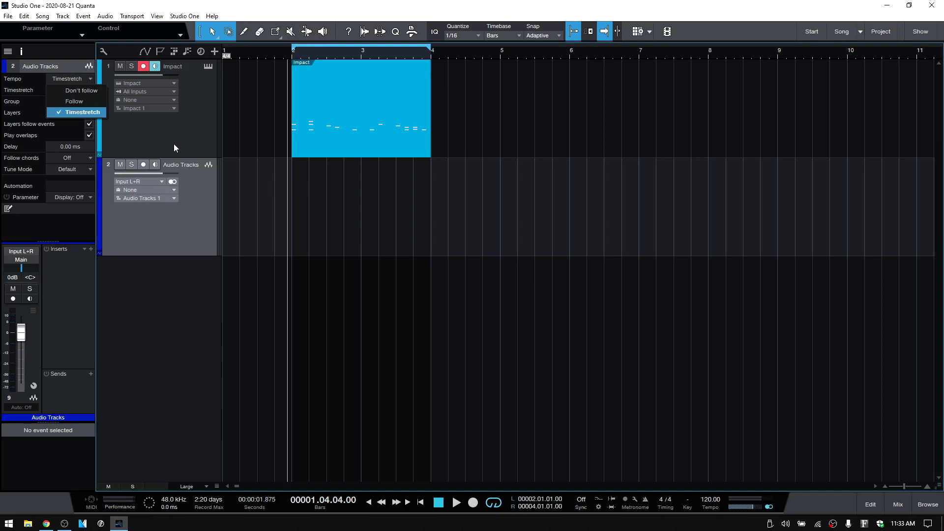
{"action": "left_click", "coordinate": [379, 315]}
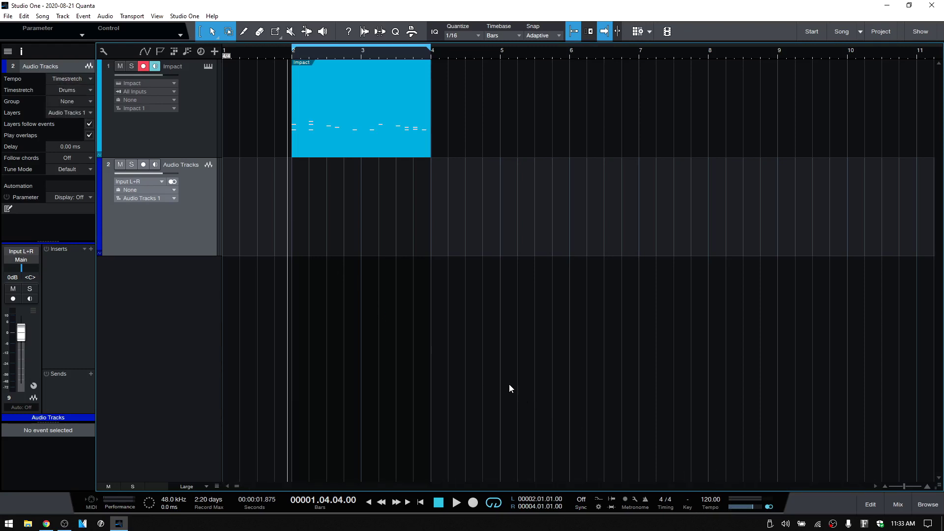
{"action": "left_click", "coordinate": [21, 52]}
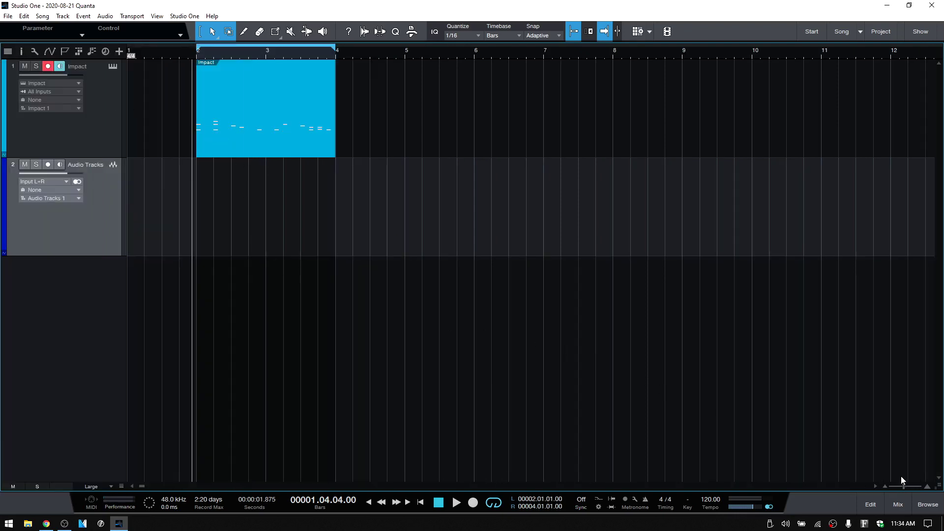
Drag CD_Keys_90-06.wav from the Files browser onto the Audio Tracks track at bar 2.
{"action": "left_click", "coordinate": [927, 505]}
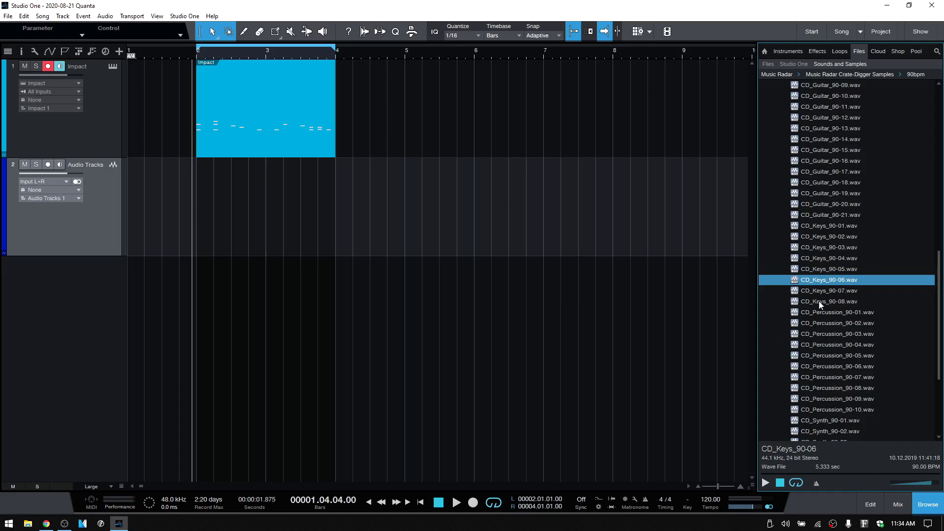
{"action": "left_click_drag", "start_coordinate": [827, 280], "coordinate": [215, 216]}
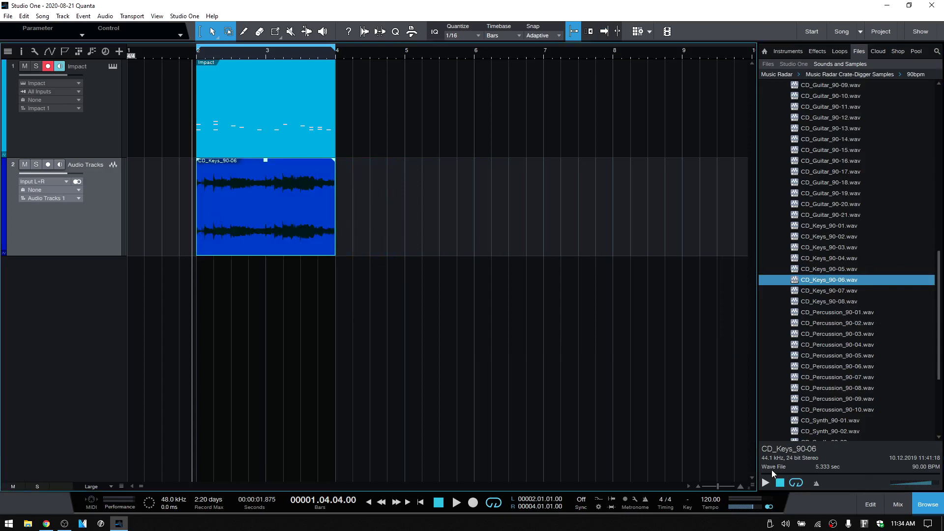
{"action": "left_click", "coordinate": [932, 505]}
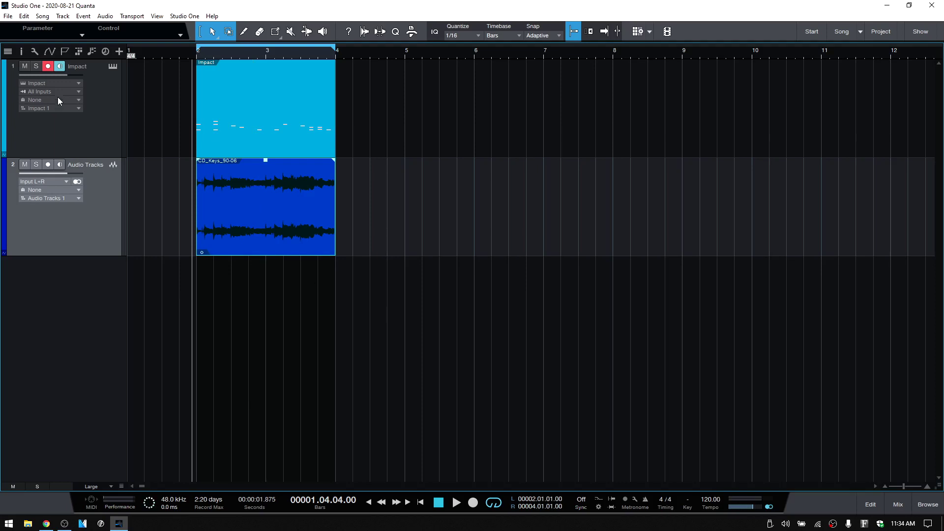
Set the track tempo to Don't follow, check the clip's File Tempo, then switch back to Timestretch.
{"action": "left_click", "coordinate": [22, 51]}
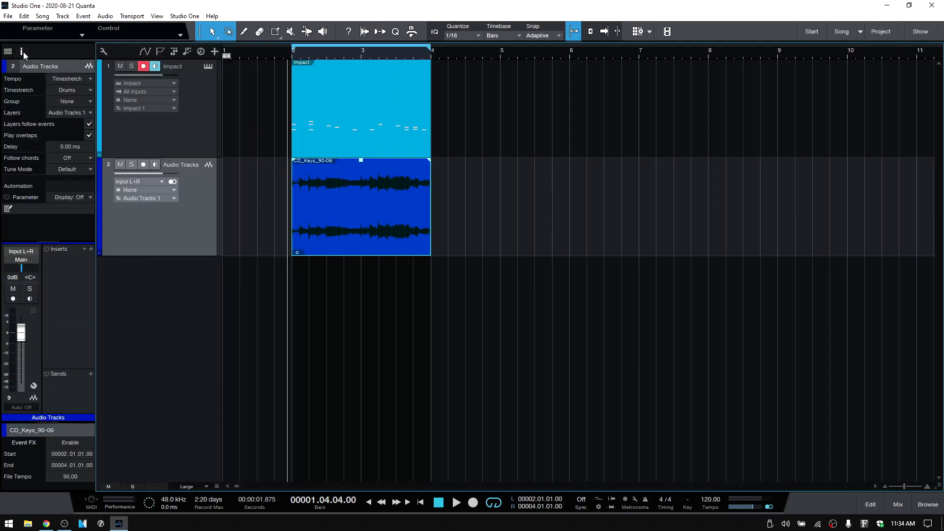
{"action": "left_click", "coordinate": [86, 78]}
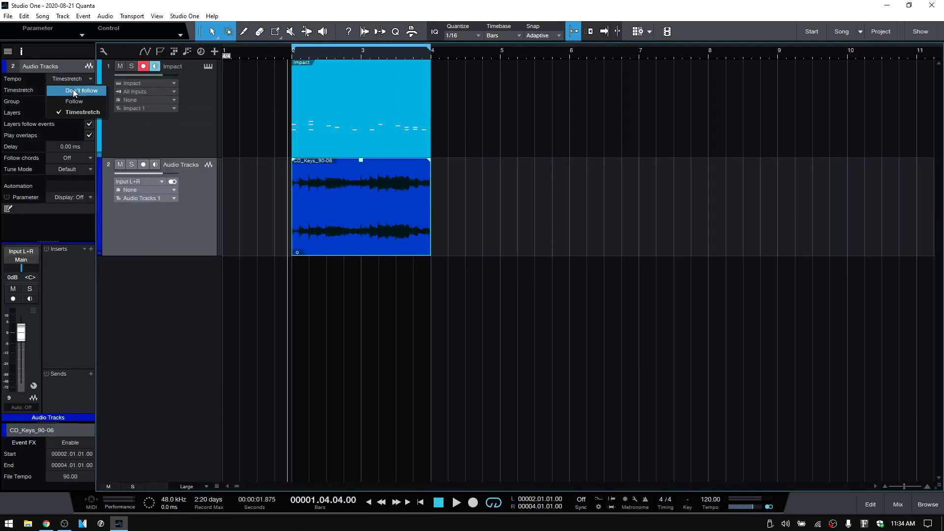
{"action": "left_click", "coordinate": [73, 90]}
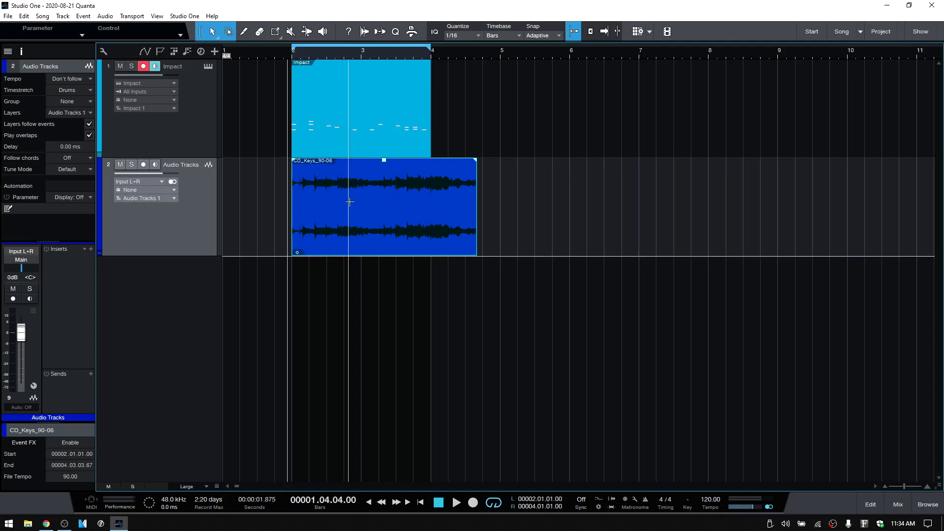
{"action": "right_click", "coordinate": [353, 218]}
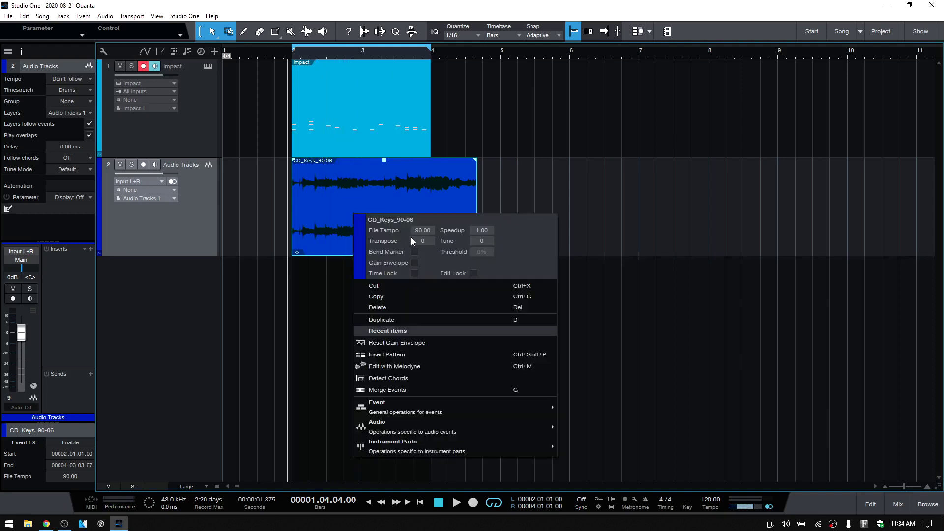
{"action": "left_click", "coordinate": [509, 238]}
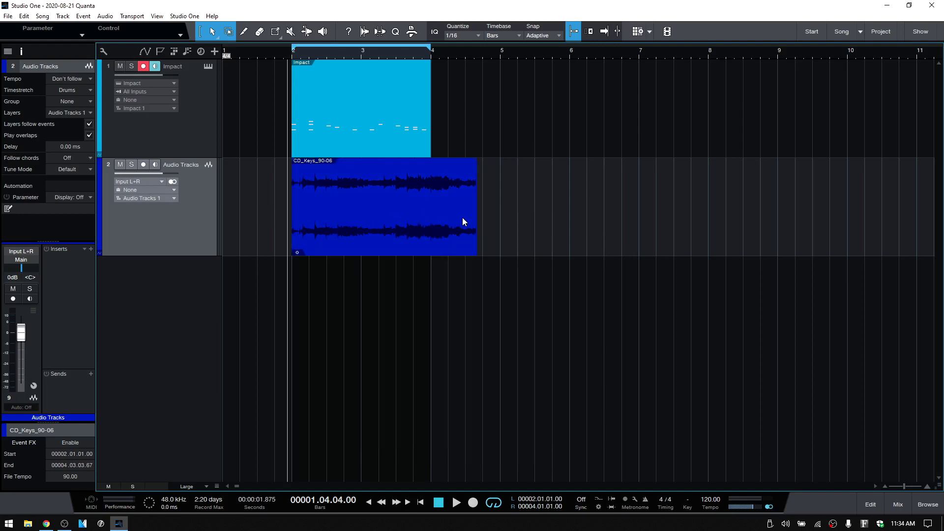
{"action": "left_click", "coordinate": [89, 78]}
{"action": "left_click", "coordinate": [72, 113]}
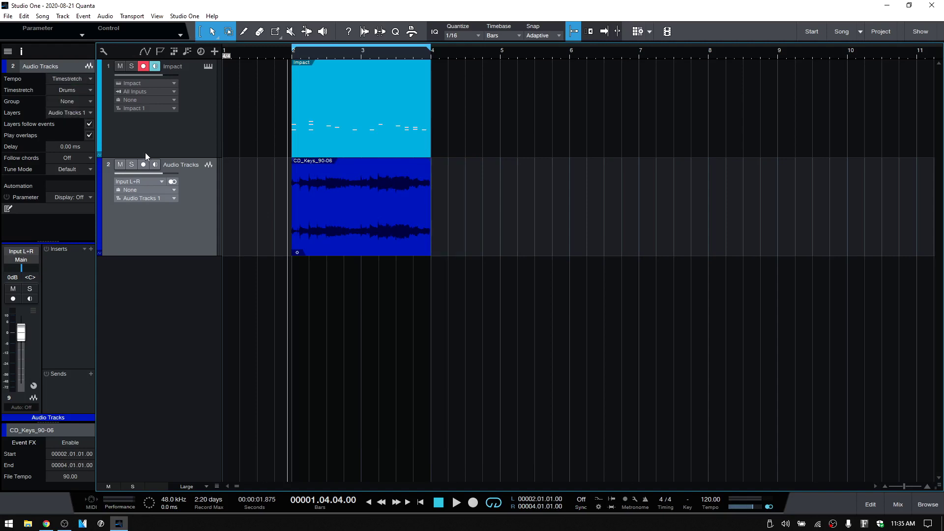
Play the song briefly, then change the song tempo from 120 to 80 BPM.
{"action": "left_click", "coordinate": [457, 504]}
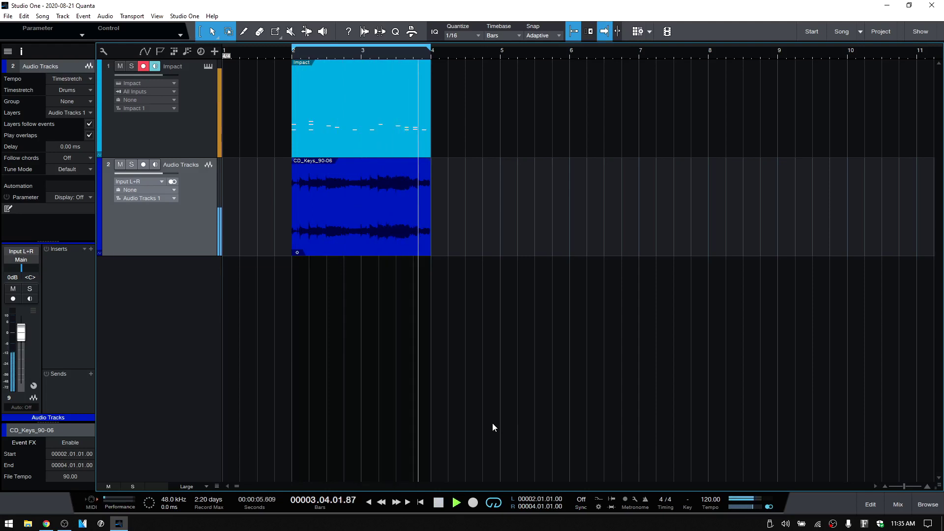
{"action": "left_click", "coordinate": [439, 504]}
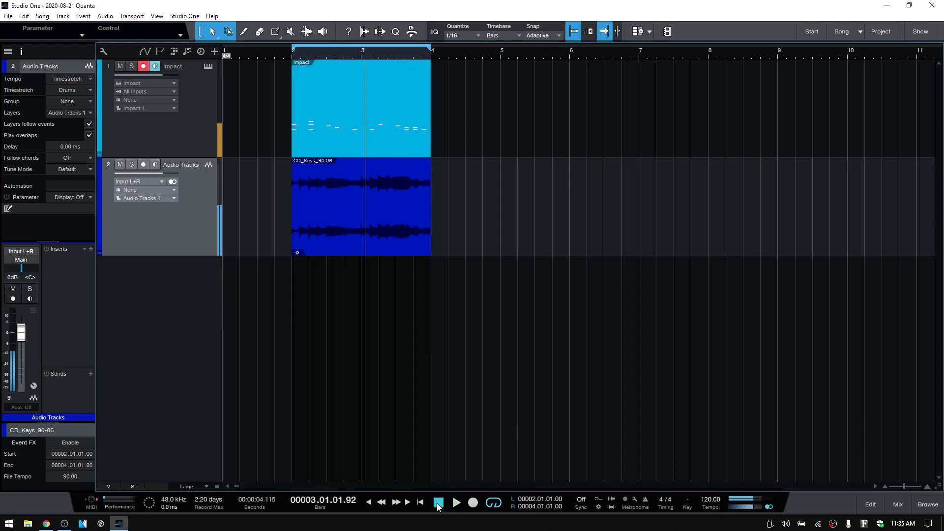
{"action": "left_click", "coordinate": [708, 499]}
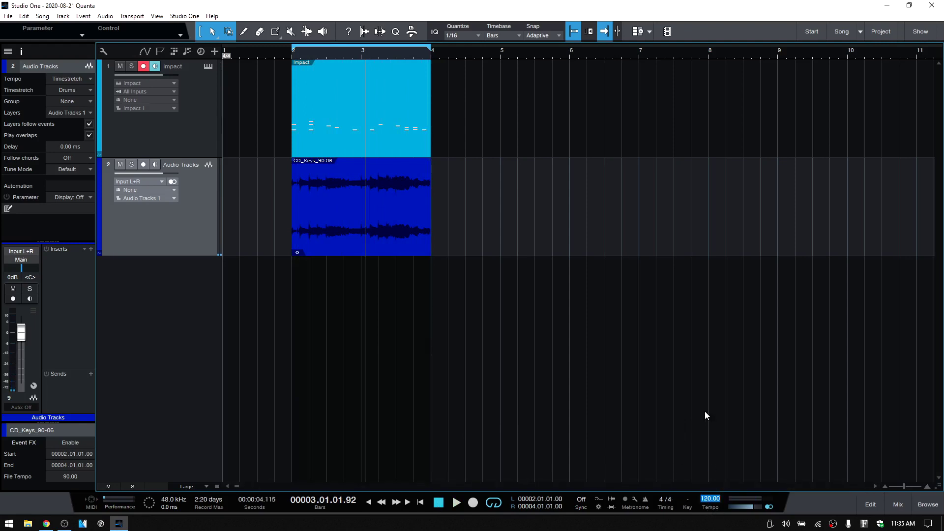
{"action": "type", "text": "80"}
{"action": "key", "text": "Return"}
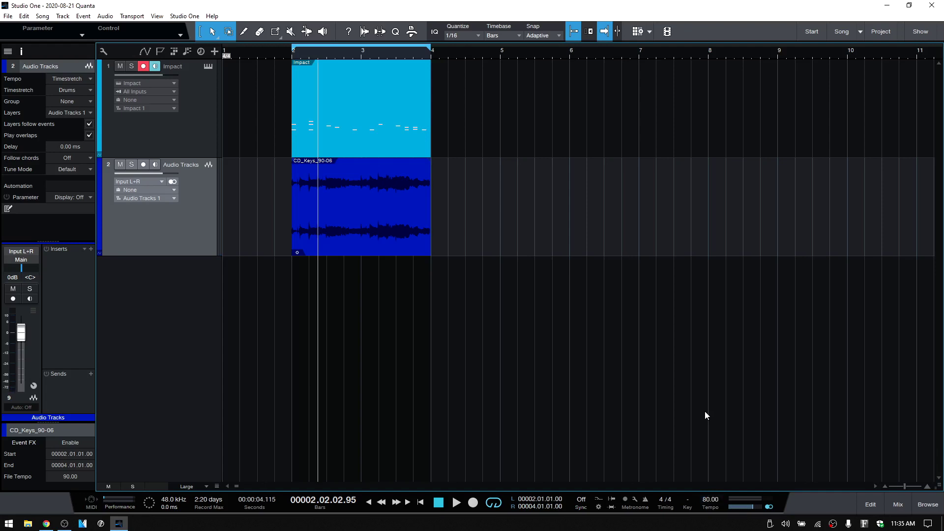
Play from just before bar 2 to hear the clip at 80 BPM.
{"action": "left_click", "coordinate": [271, 56]}
{"action": "left_click", "coordinate": [456, 502]}
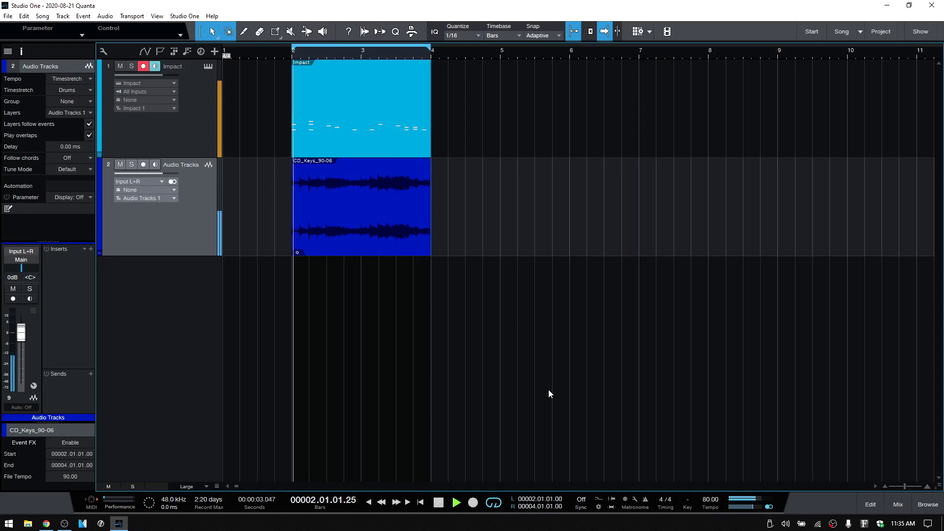
{"action": "key", "text": "space"}
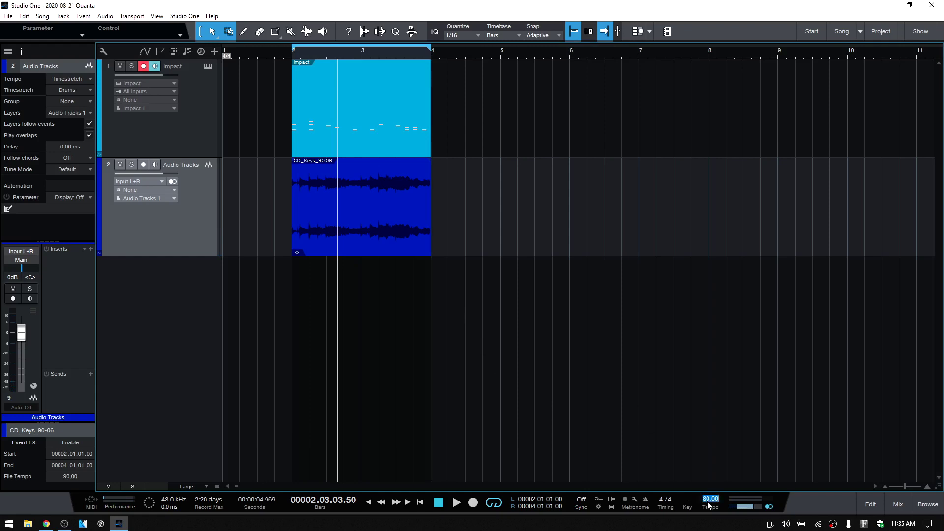
Set the song tempo to 100 BPM and play from before bar 2 to hear the clip.
{"action": "type", "text": "100"}
{"action": "key", "text": "Return"}
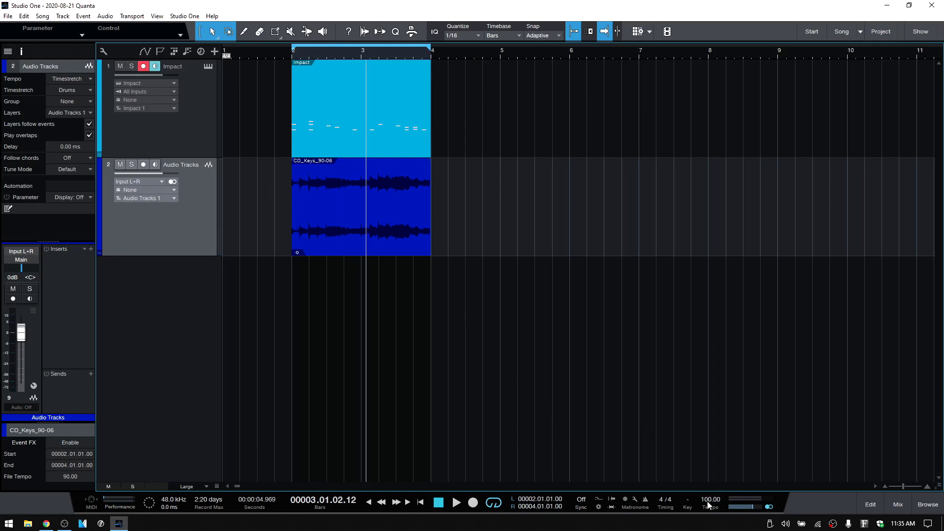
{"action": "left_click", "coordinate": [279, 51]}
{"action": "key", "text": "space"}
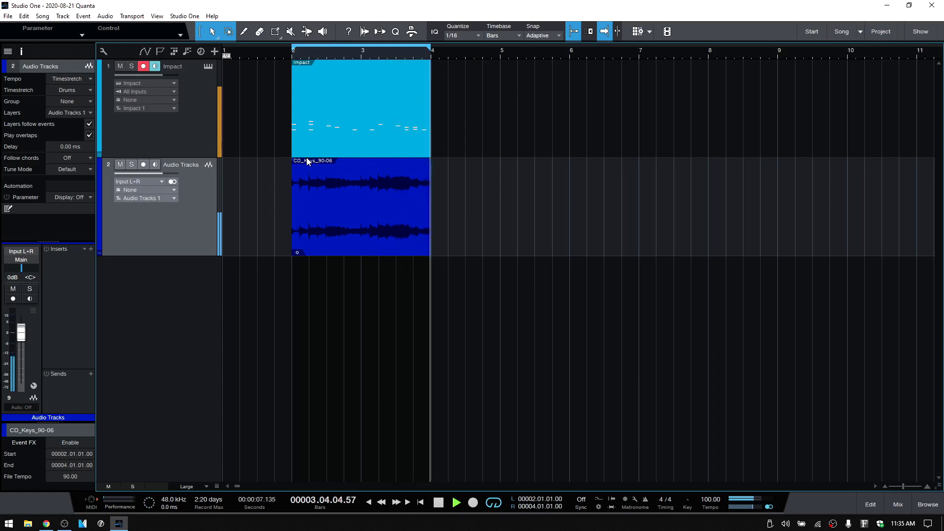
{"action": "key", "text": "space"}
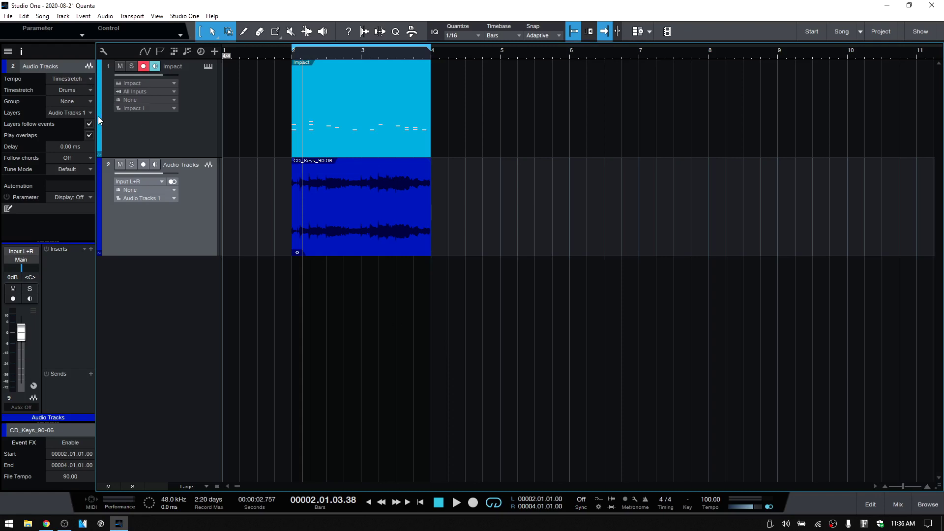
Switch the track's timestretch mode from Drums to Sound and set the song tempo to 120 BPM.
{"action": "left_click", "coordinate": [90, 92]}
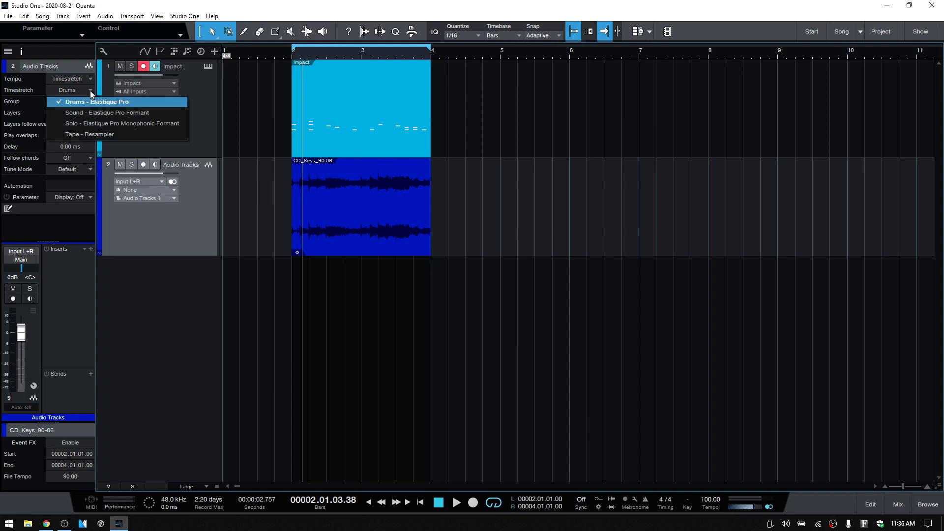
{"action": "left_click", "coordinate": [137, 117]}
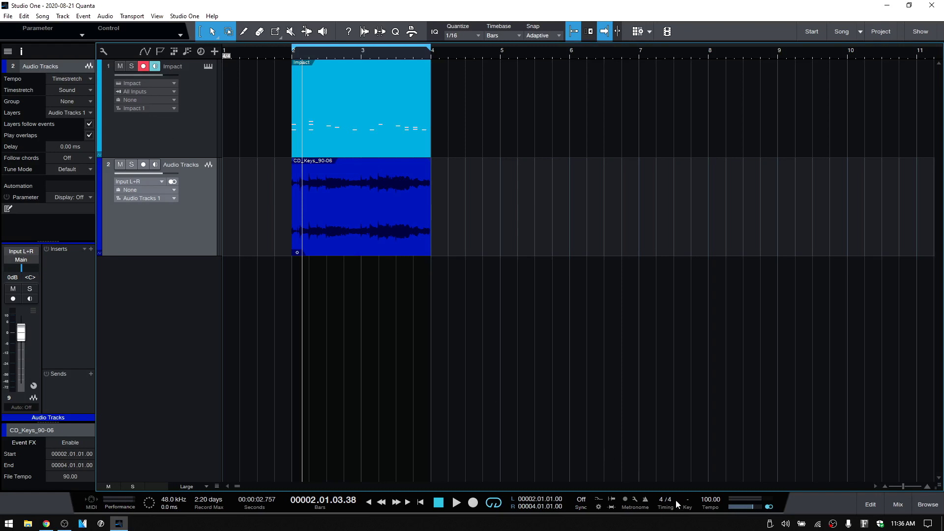
{"action": "double_click", "coordinate": [708, 500]}
{"action": "type", "text": "120"}
{"action": "key", "text": "Return"}
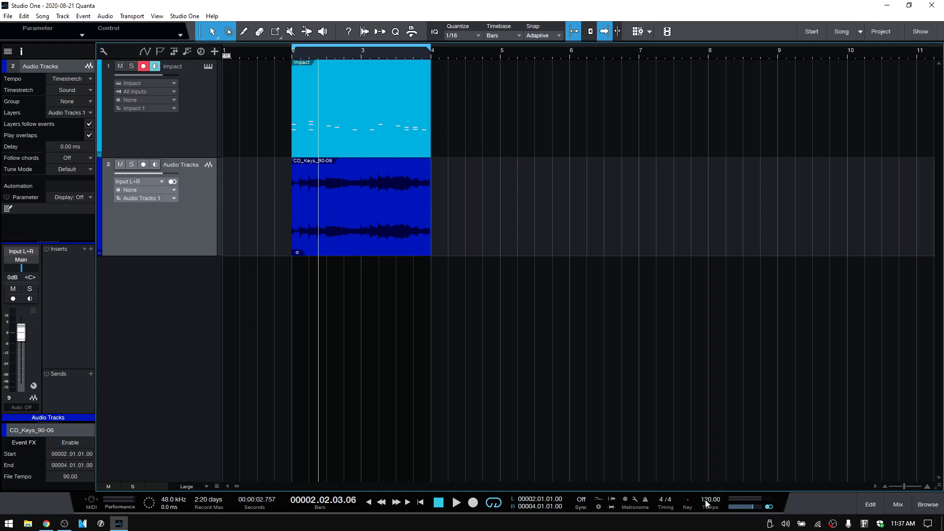
Add a SampleOne instrument track from the Instruments browser, hide the Inspector, and return to the Files list.
{"action": "left_click", "coordinate": [916, 506]}
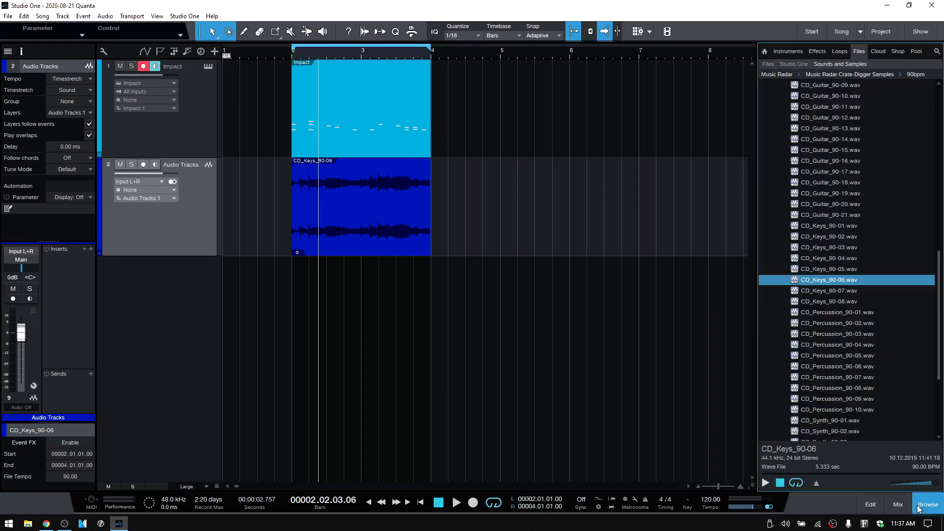
{"action": "left_click", "coordinate": [785, 52]}
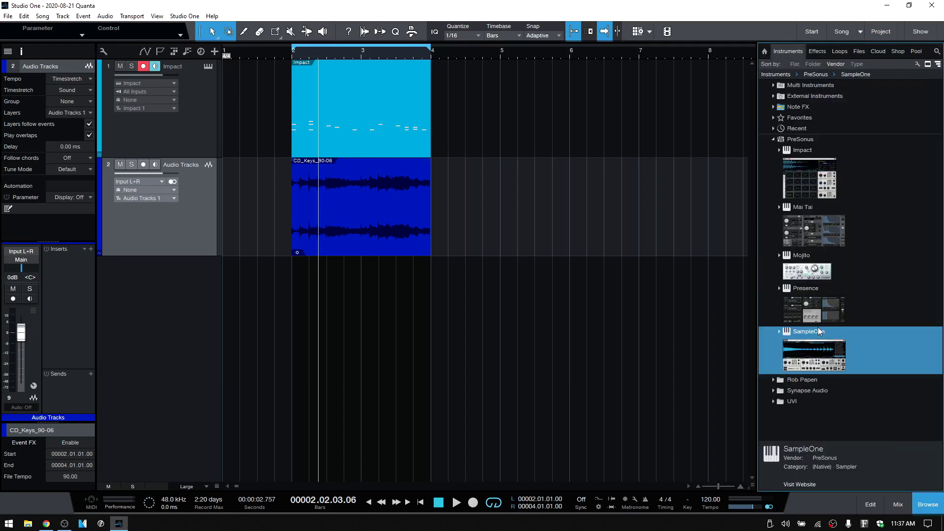
{"action": "left_click_drag", "start_coordinate": [816, 326], "coordinate": [378, 350]}
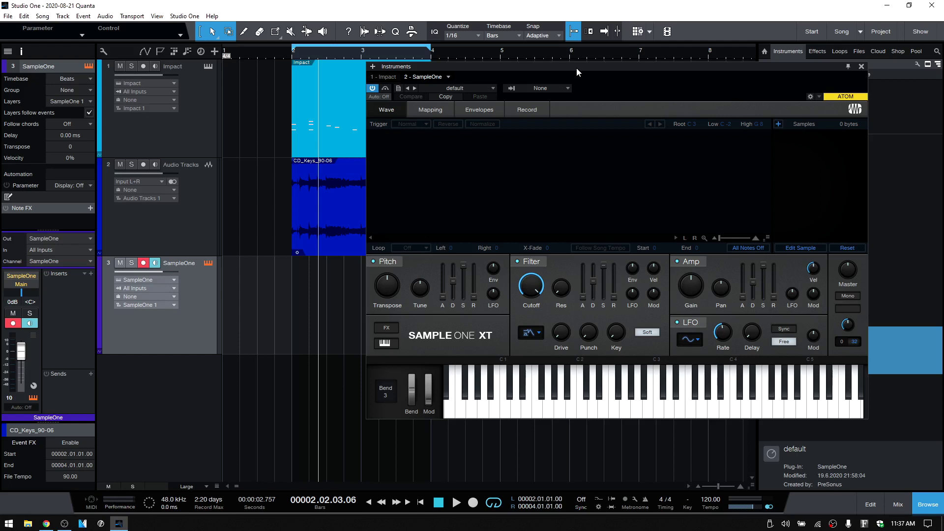
{"action": "left_click_drag", "start_coordinate": [576, 68], "coordinate": [627, 59]}
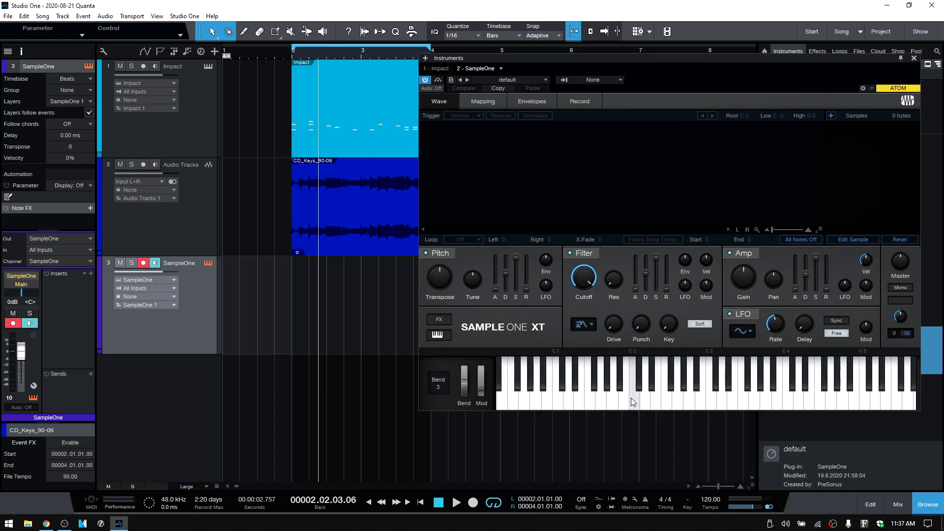
{"action": "left_click", "coordinate": [21, 51]}
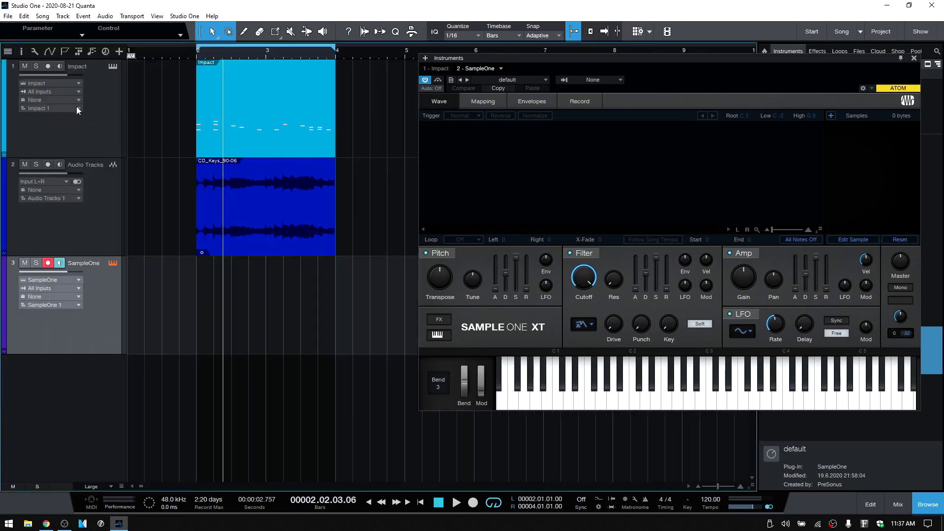
{"action": "left_click_drag", "start_coordinate": [656, 55], "coordinate": [476, 31]}
{"action": "left_click", "coordinate": [859, 53]}
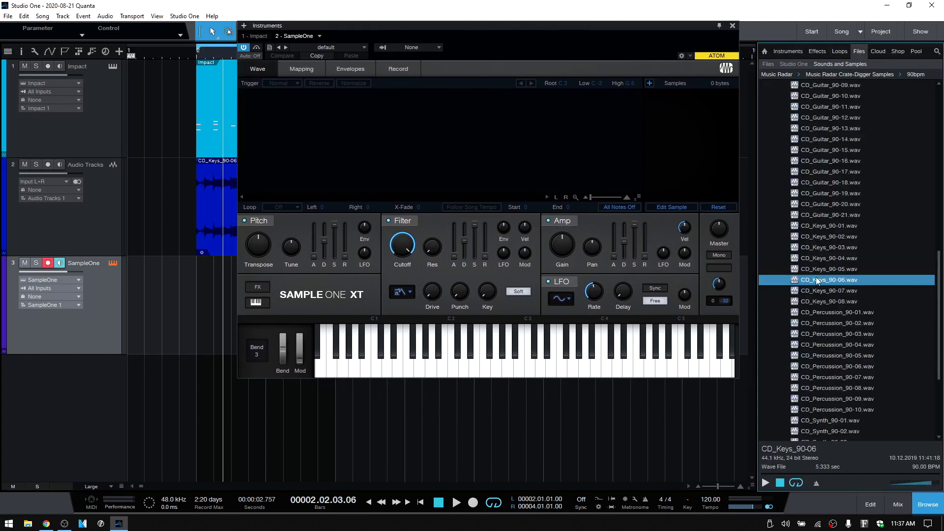
Load CD_Keys_90-06.wav into the SampleOne sampler and close the browser.
{"action": "left_click_drag", "start_coordinate": [818, 279], "coordinate": [438, 146]}
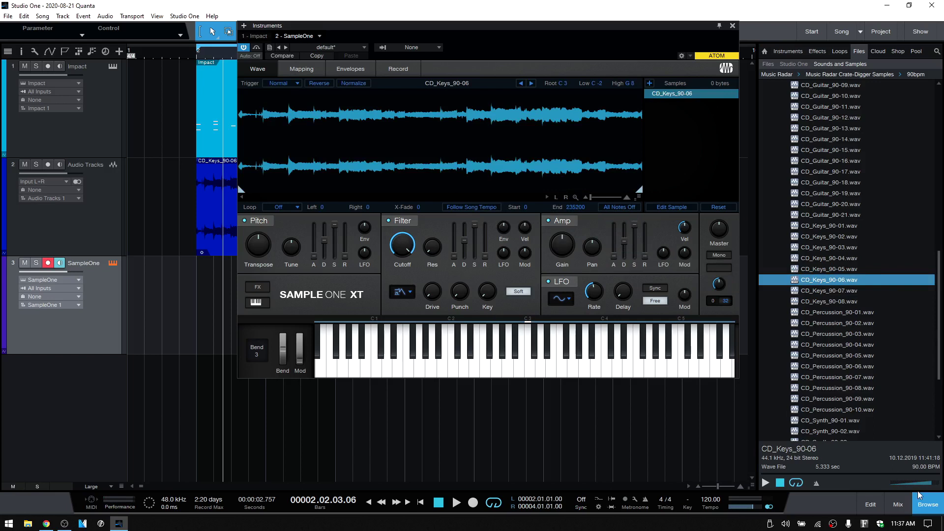
{"action": "left_click", "coordinate": [929, 506]}
{"action": "left_click_drag", "start_coordinate": [492, 31], "coordinate": [633, 37]}
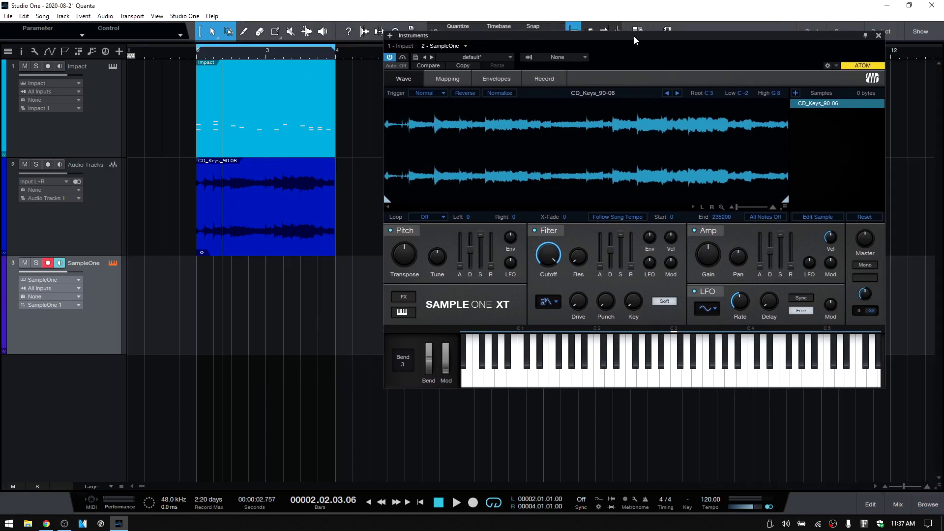
Mute the Audio Tracks track and audition the sample at C3.
{"action": "left_click", "coordinate": [24, 164]}
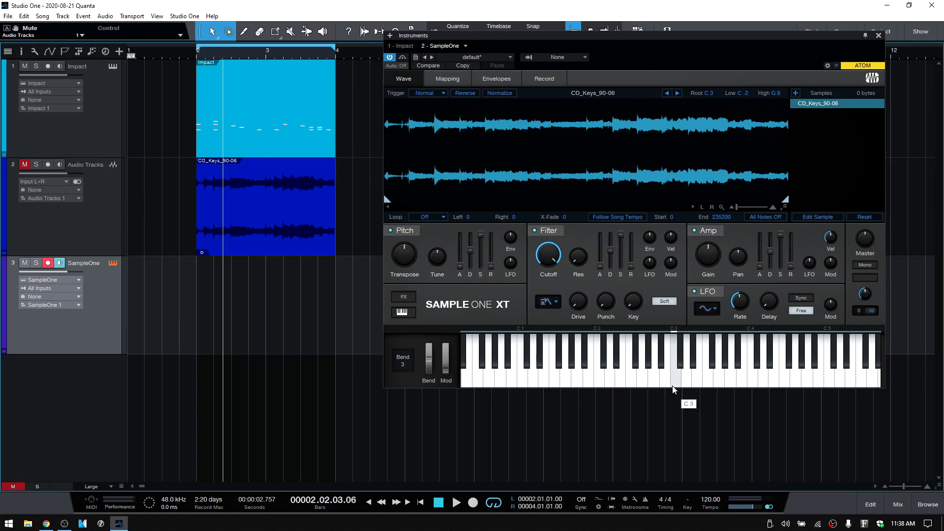
{"action": "left_click", "coordinate": [672, 345]}
{"action": "left_click", "coordinate": [673, 352]}
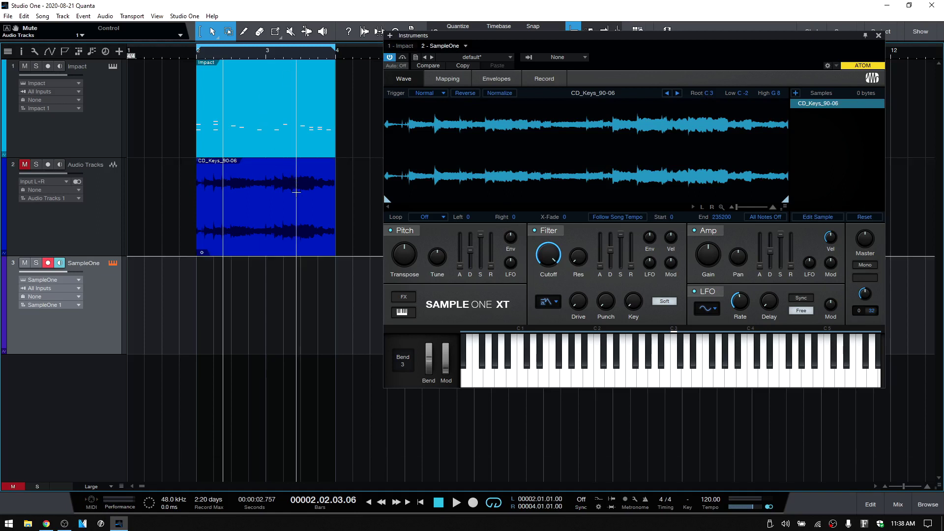
Audition the sample at several pitches on the sampler keyboard and start looped playback.
{"action": "left_click", "coordinate": [565, 386]}
{"action": "left_click", "coordinate": [744, 386]}
{"action": "left_click", "coordinate": [631, 386]}
{"action": "left_click", "coordinate": [653, 385]}
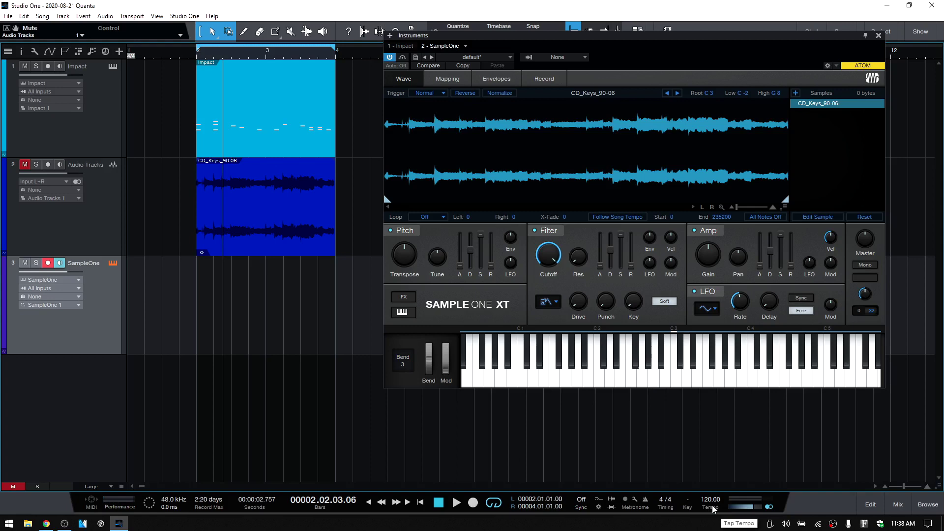
{"action": "left_click", "coordinate": [456, 502]}
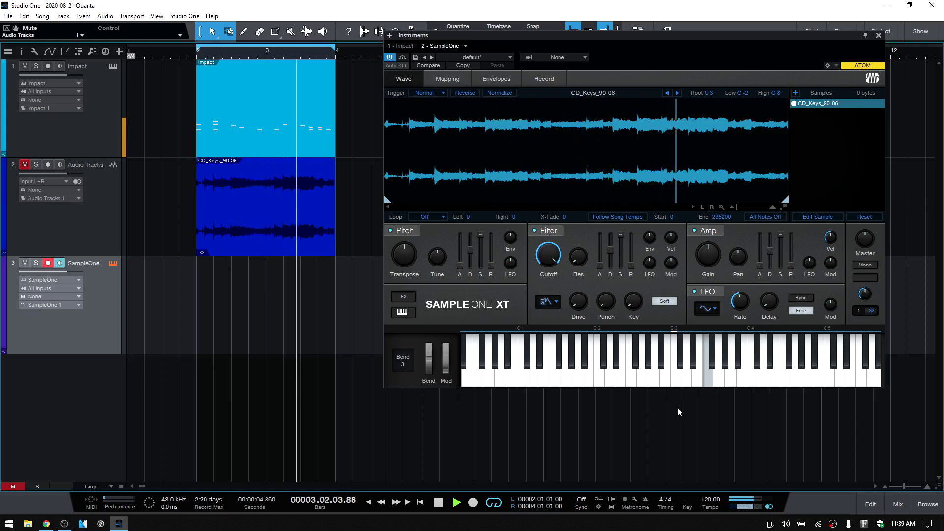
Record a held note on the SampleOne track, deleting the first take and recording it again.
{"action": "key", "text": "KP_Multiply"}
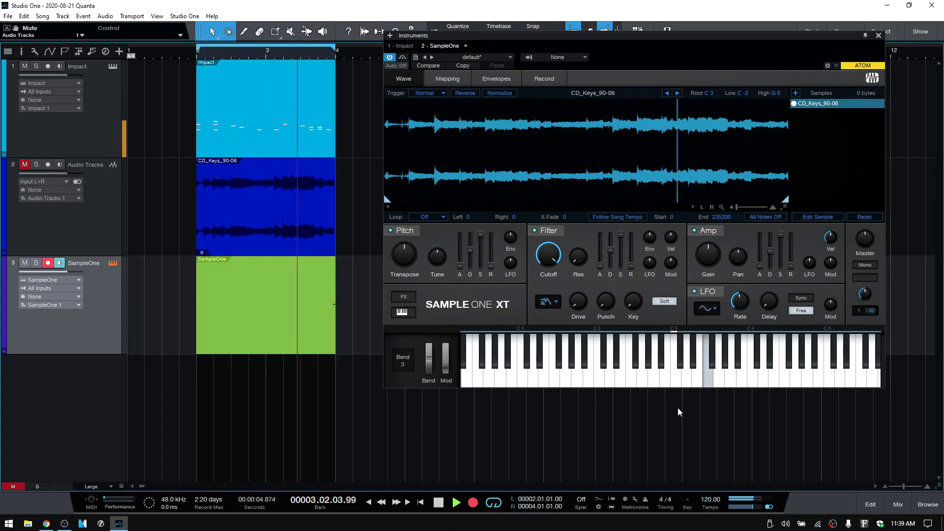
{"action": "key", "text": "KP_Multiply"}
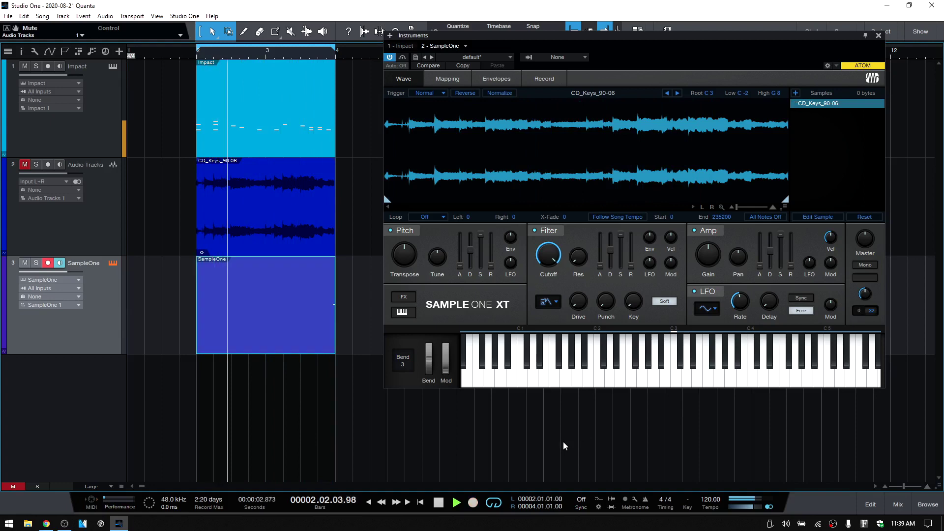
{"action": "key", "text": "Delete"}
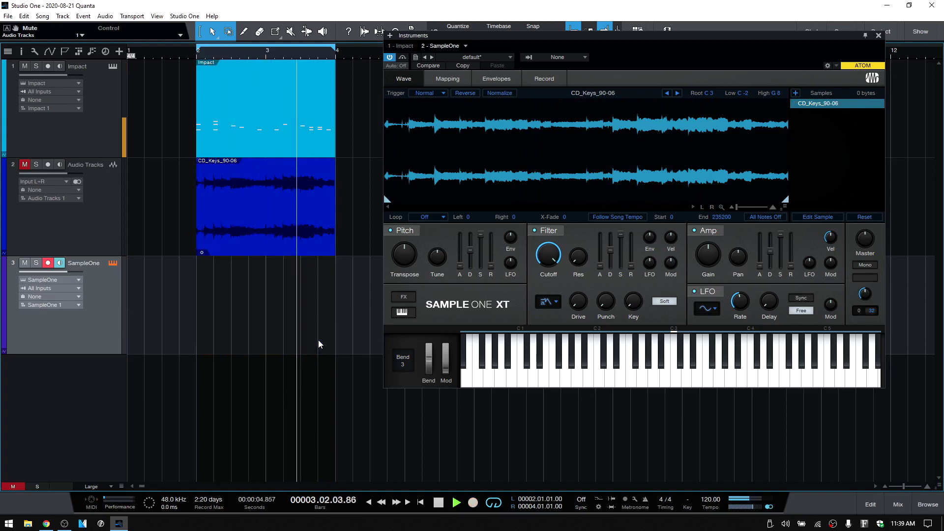
{"action": "key", "text": "KP_Multiply"}
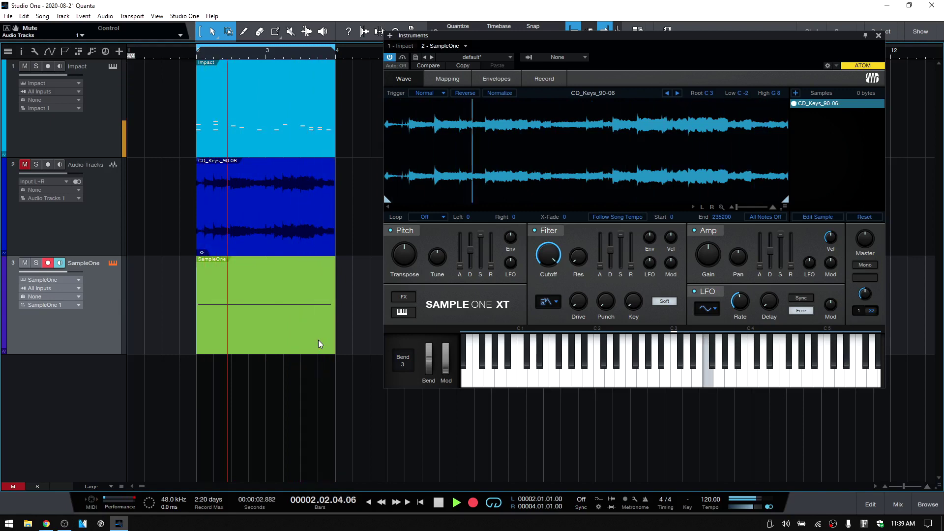
{"action": "key", "text": "KP_Multiply"}
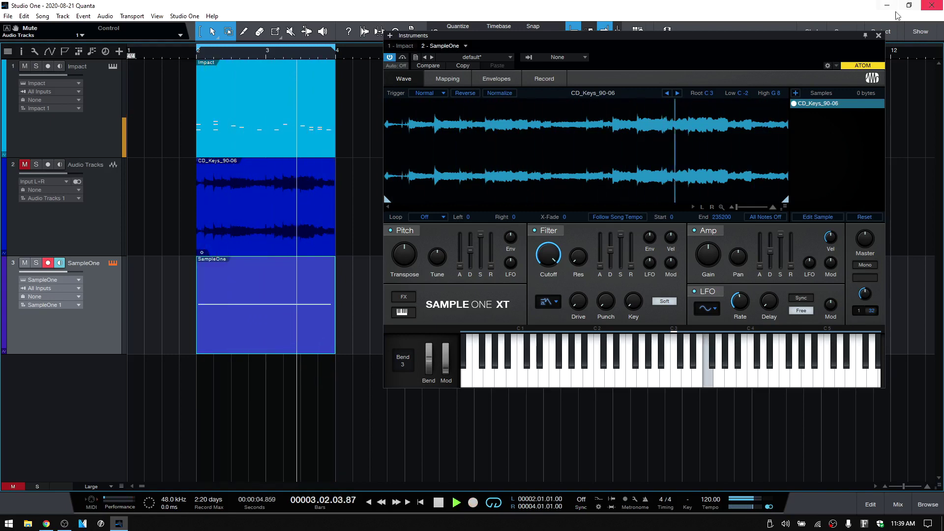
Open the SampleOne part in the note editor and extend the F3 note to end at bar 4.
{"action": "left_click", "coordinate": [879, 37]}
{"action": "double_click", "coordinate": [255, 332]}
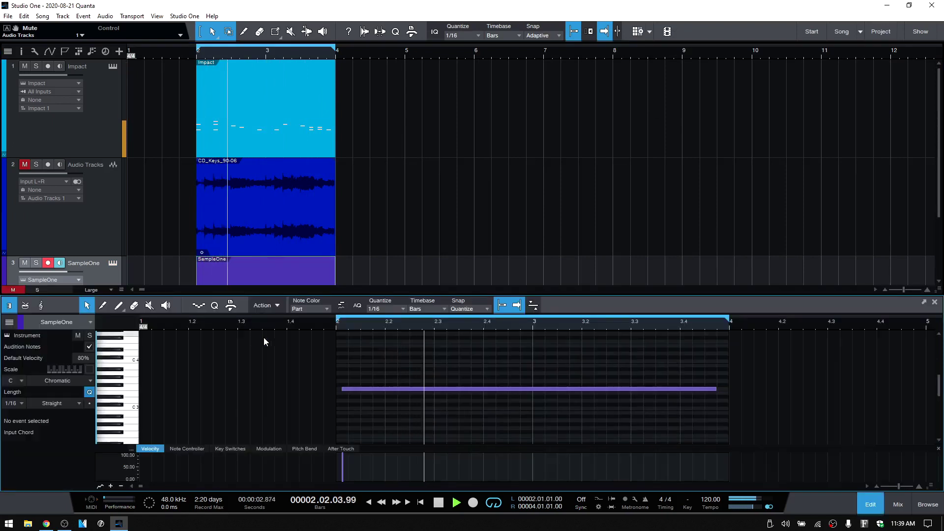
{"action": "left_click", "coordinate": [338, 390]}
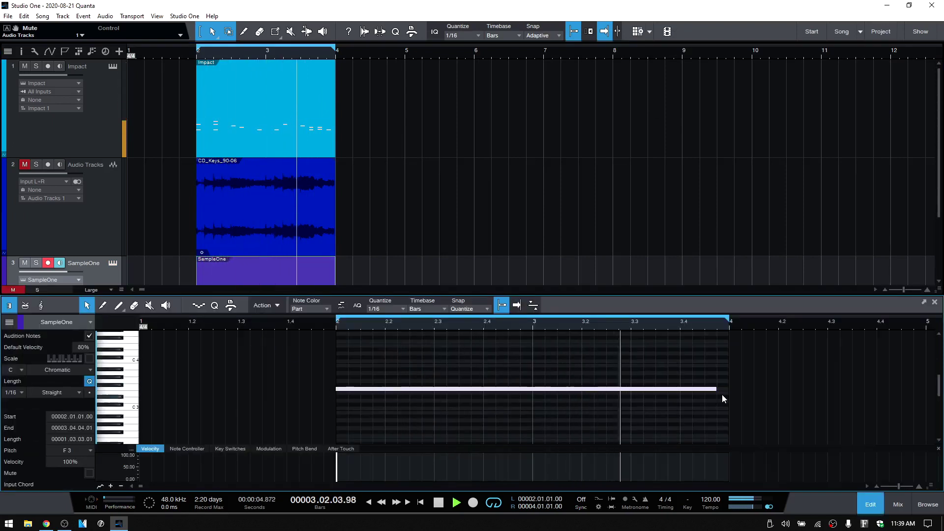
{"action": "left_click_drag", "start_coordinate": [719, 390], "coordinate": [728, 390]}
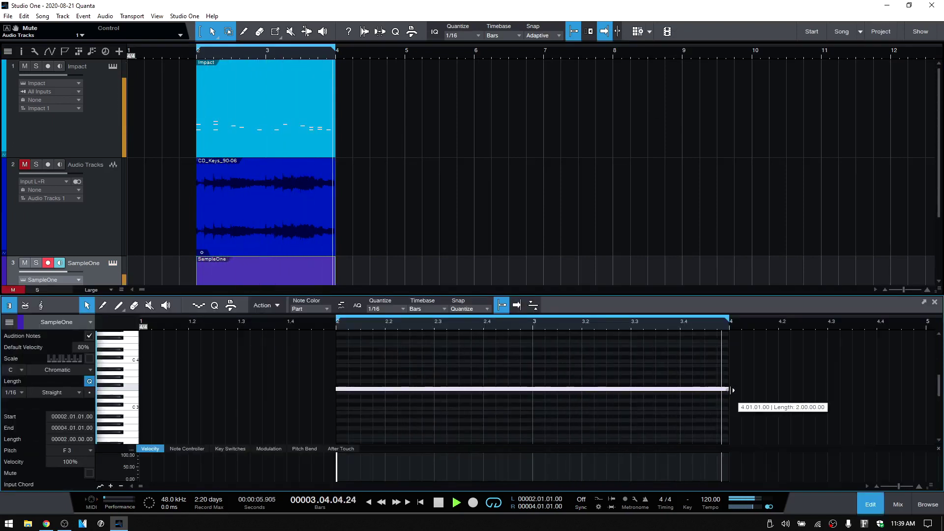
{"action": "left_click", "coordinate": [871, 503]}
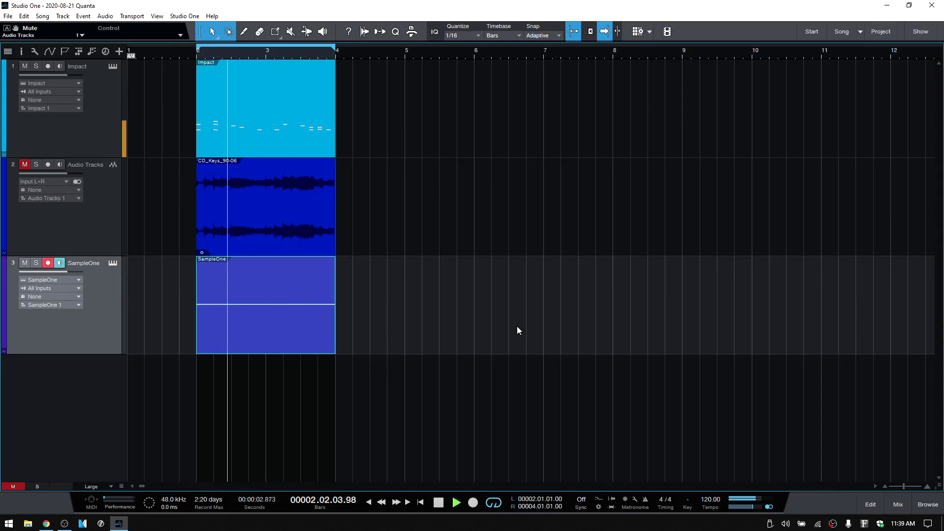
{"action": "key", "text": "space"}
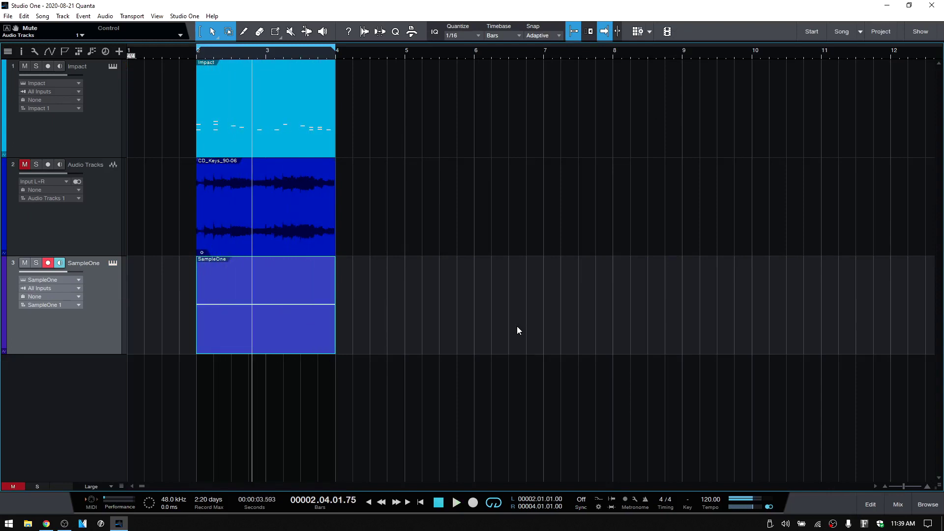
{"action": "double_click", "coordinate": [288, 333]}
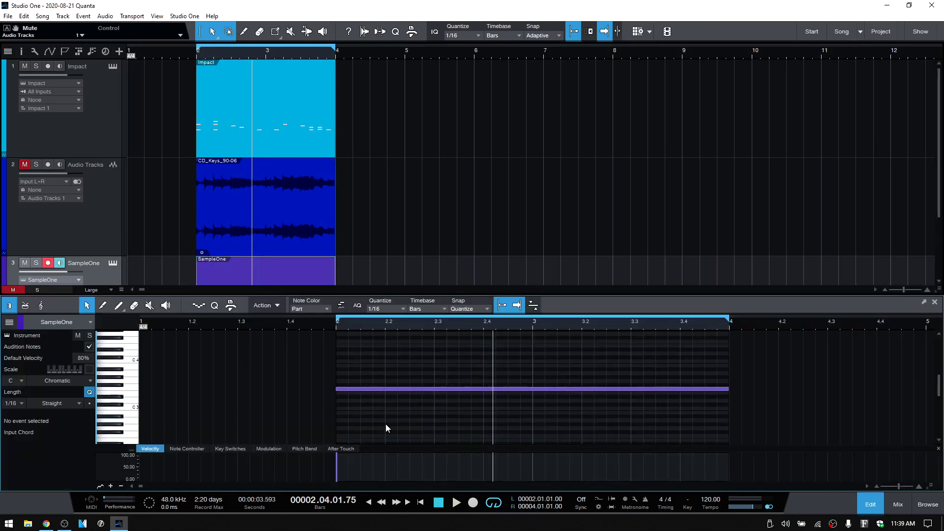
Set the song tempo to 80 BPM and play from just before bar 2.
{"action": "left_click", "coordinate": [880, 513]}
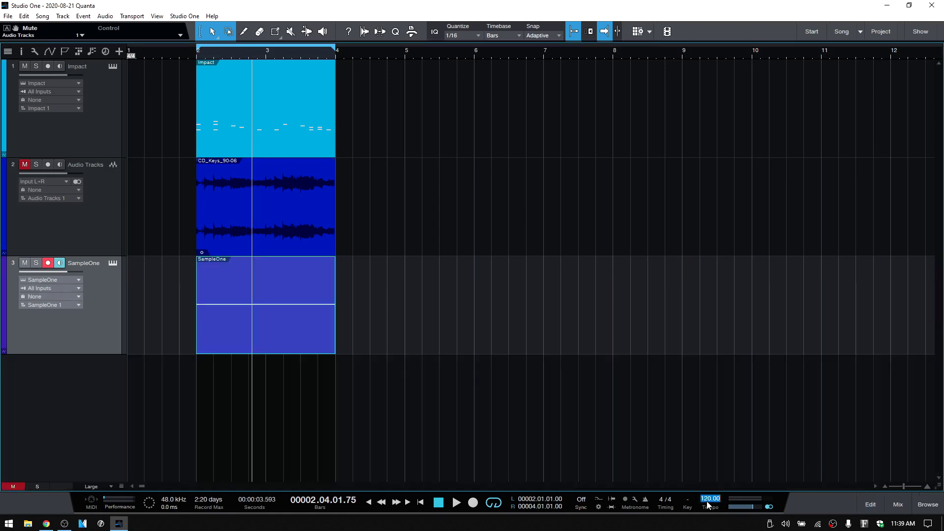
{"action": "type", "text": "80"}
{"action": "key", "text": "Return"}
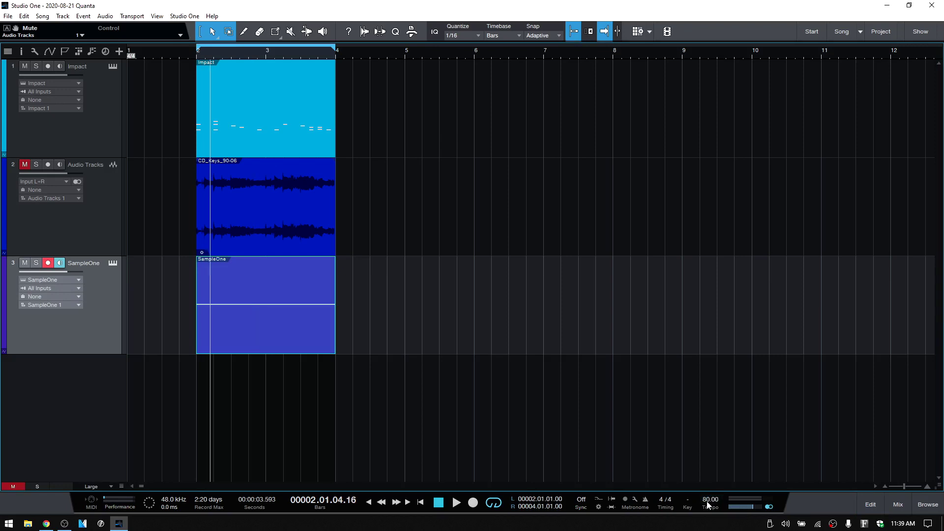
{"action": "left_click", "coordinate": [188, 52]}
{"action": "key", "text": "space"}
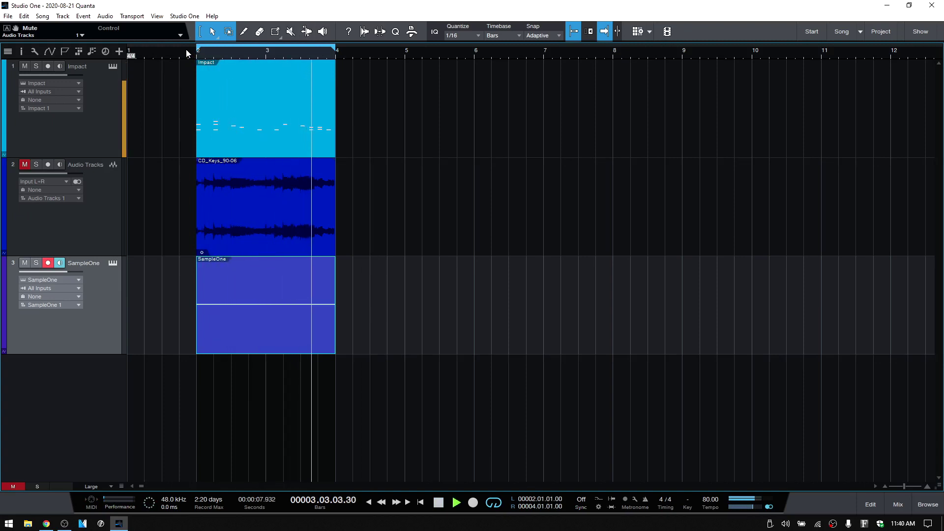
{"action": "key", "text": "space"}
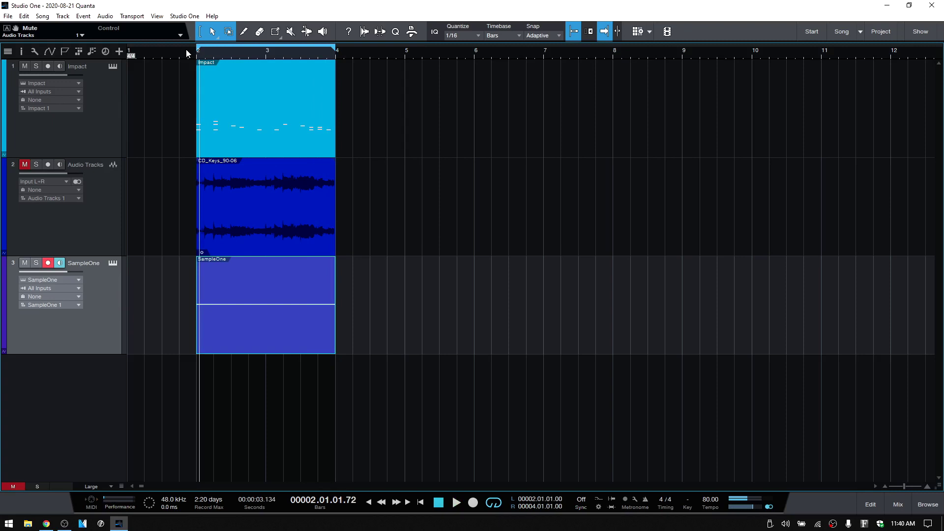
Transpose the long SampleOne note from F3 to A#2, auditioning it during playback.
{"action": "double_click", "coordinate": [255, 346]}
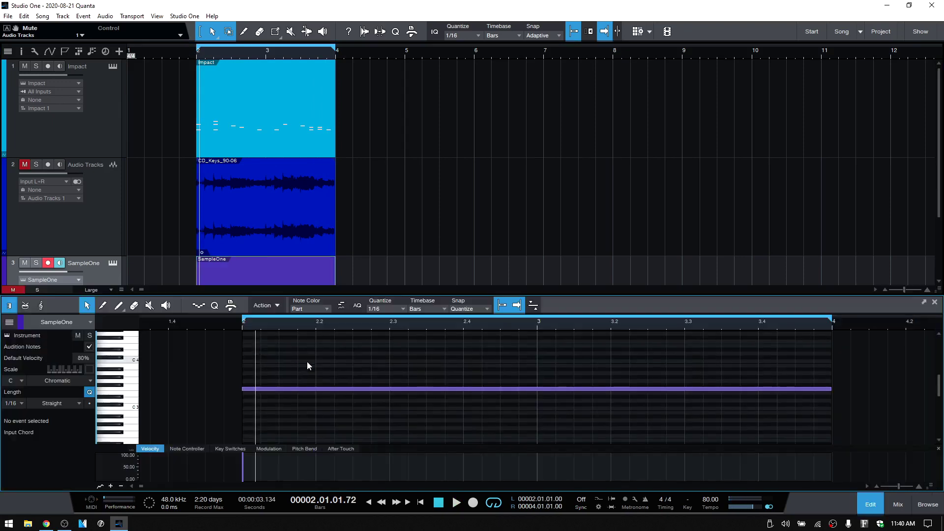
{"action": "left_click", "coordinate": [326, 389]}
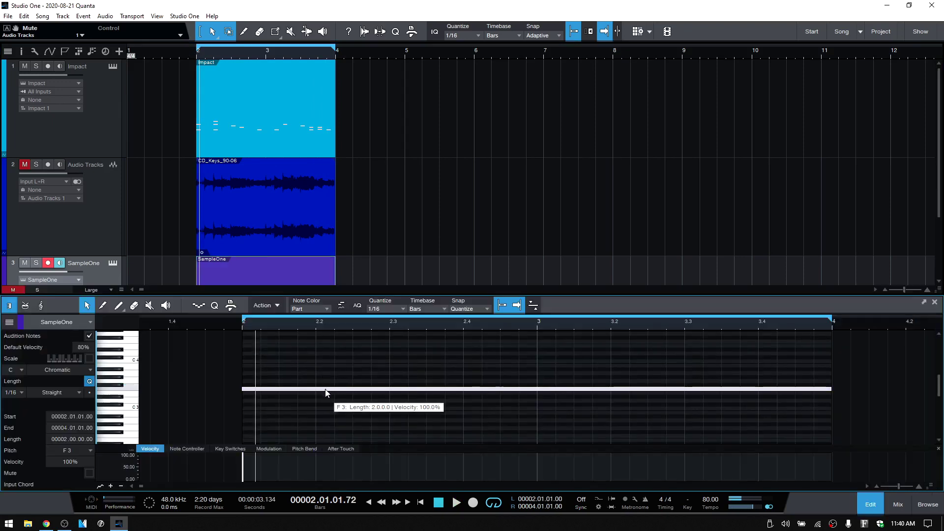
{"action": "key", "text": "Down"}
{"action": "key", "text": "Down"}
{"action": "key", "text": "Down"}
{"action": "key", "text": "Down"}
{"action": "key", "text": "Down"}
{"action": "key", "text": "Down"}
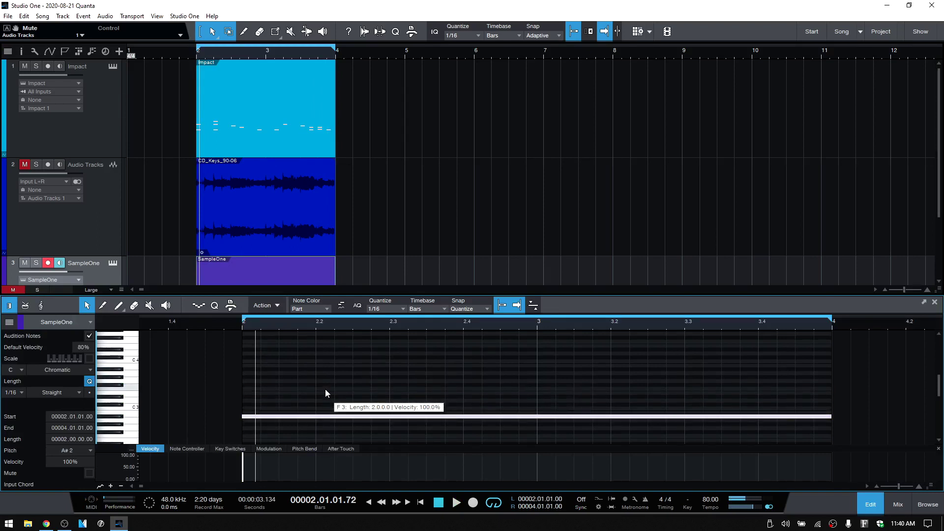
{"action": "key", "text": "Down"}
{"action": "key", "text": "Down"}
{"action": "key", "text": "Down"}
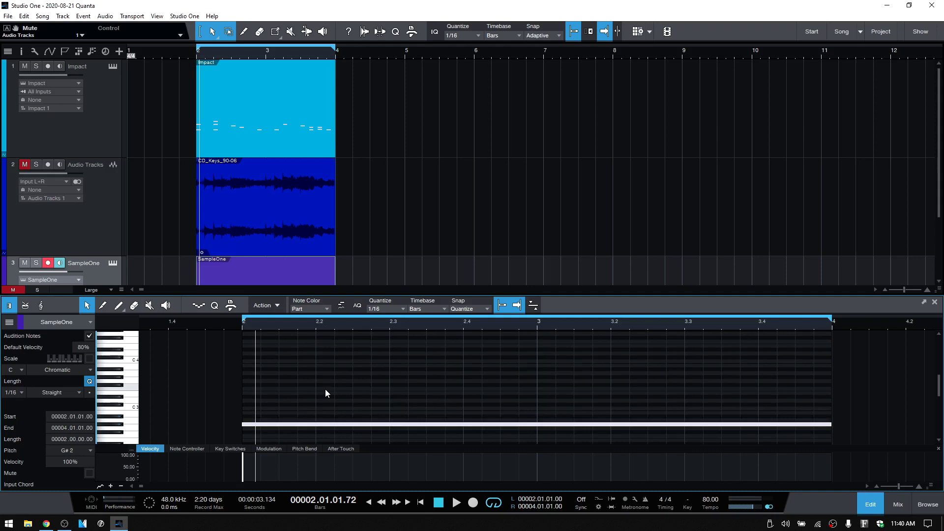
{"action": "key", "text": "space"}
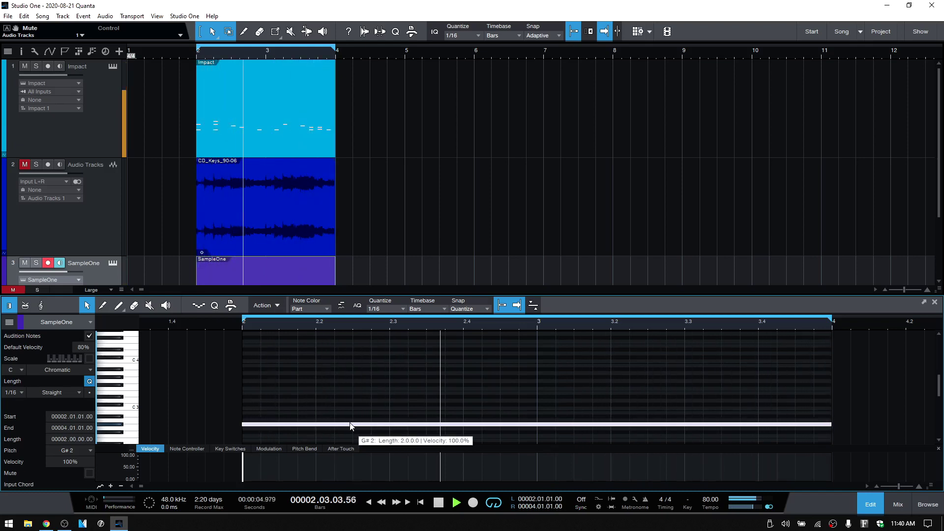
{"action": "key", "text": "Up"}
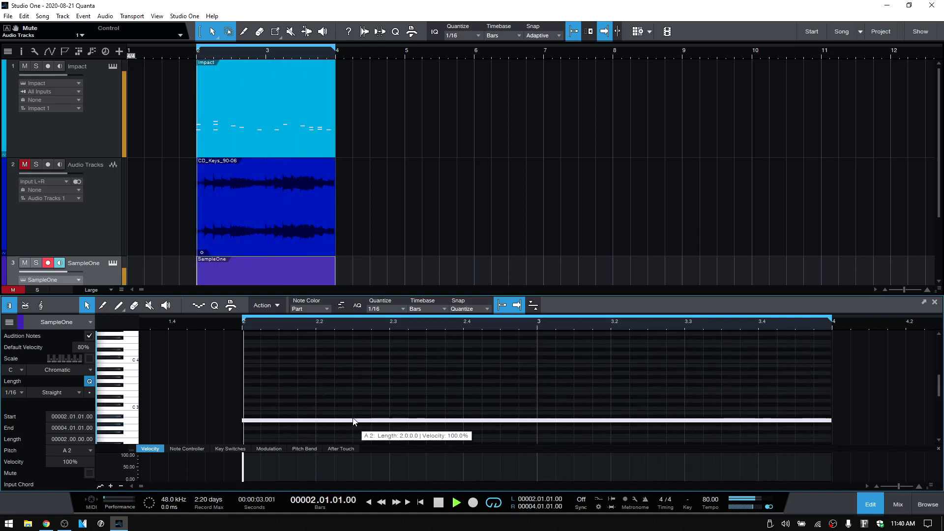
{"action": "key", "text": "alt+Up"}
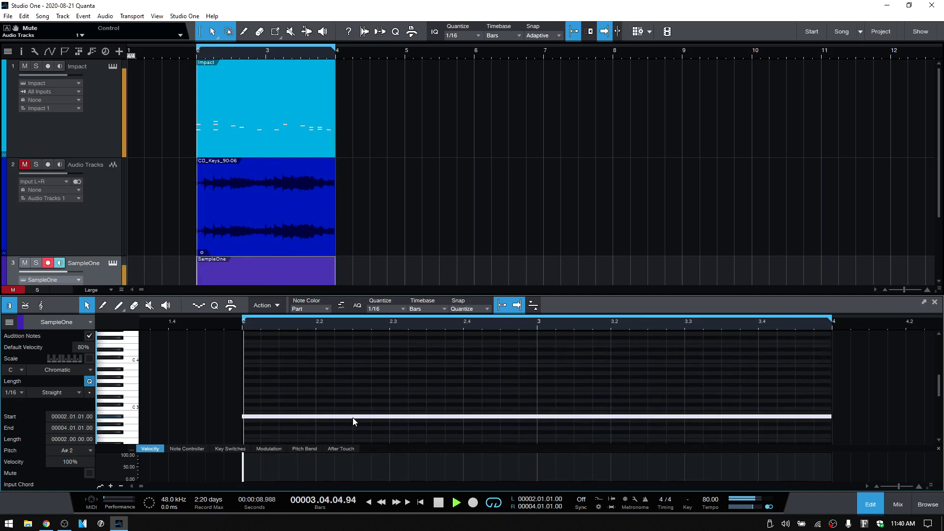
{"action": "key", "text": "space"}
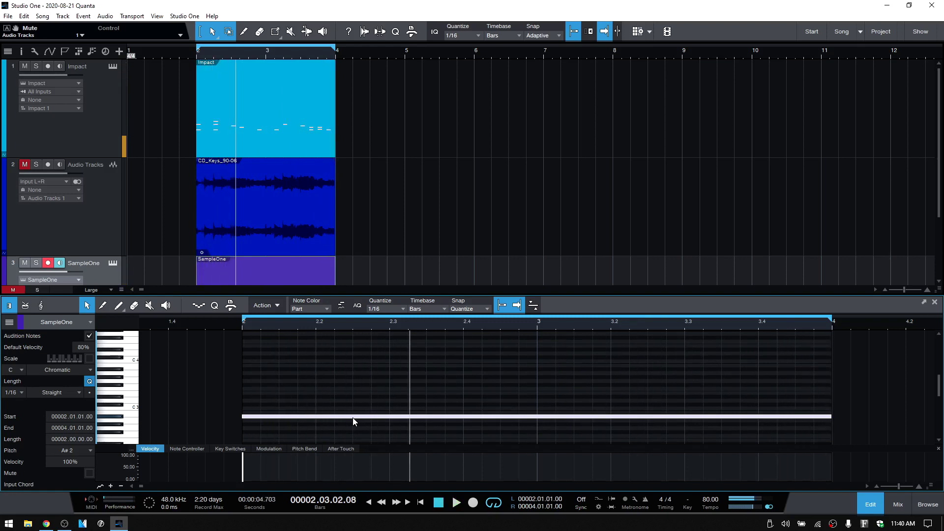
Set the CD_Keys_90-06 audio track's timestretch mode to Tape - Resampler in the Inspector.
{"action": "left_click", "coordinate": [870, 504]}
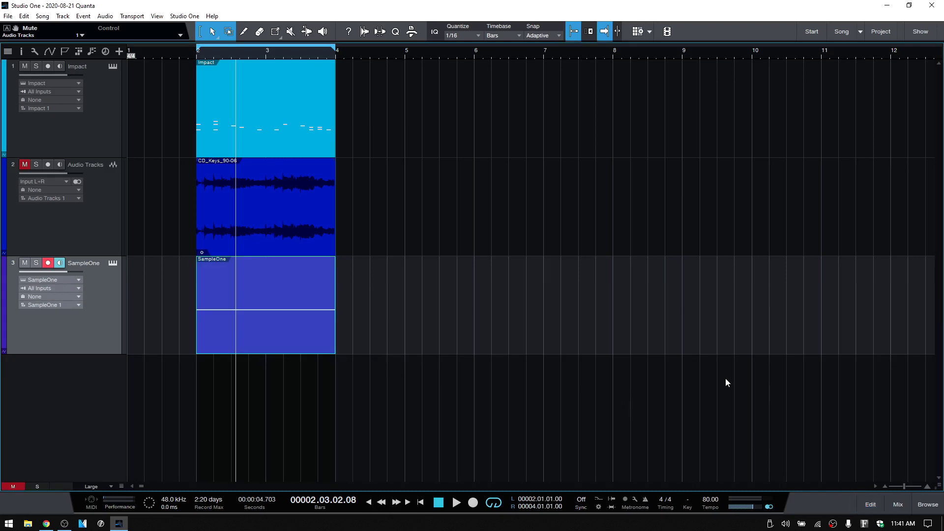
{"action": "left_click", "coordinate": [915, 506]}
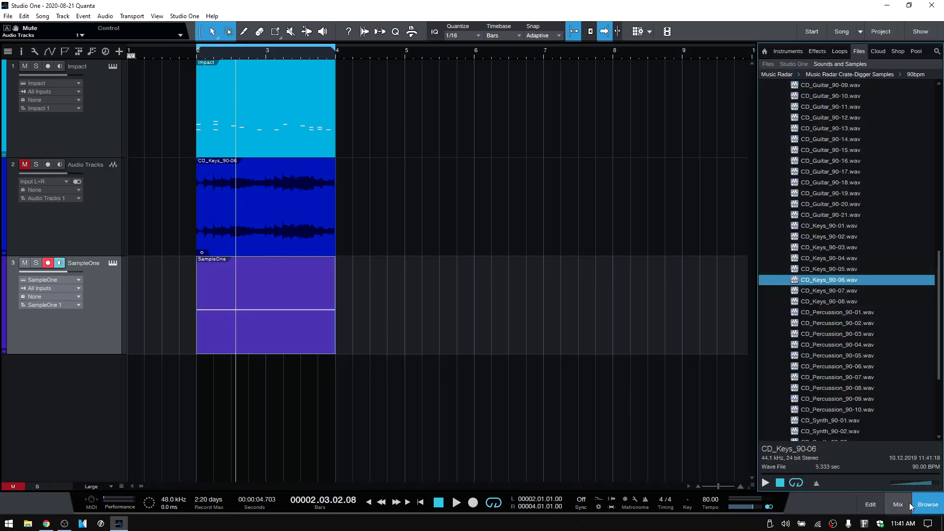
{"action": "left_click", "coordinate": [914, 507]}
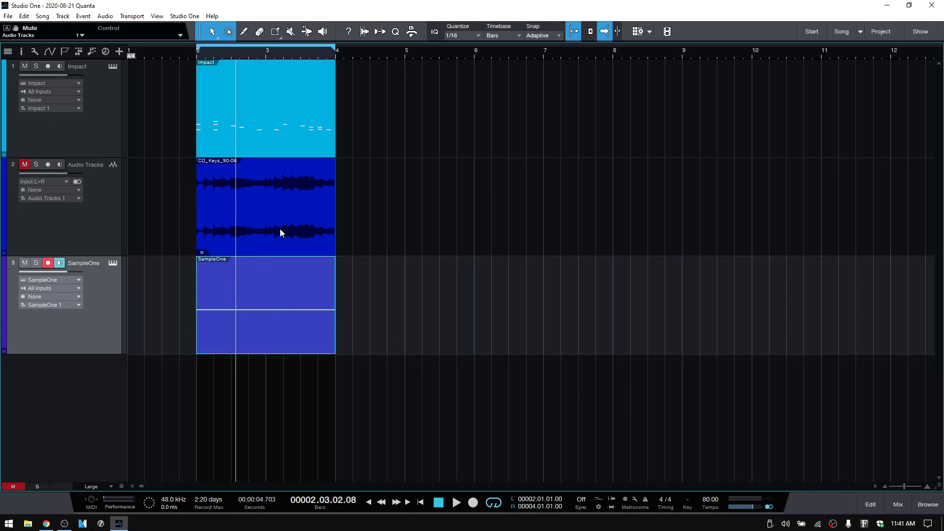
{"action": "left_click", "coordinate": [244, 235]}
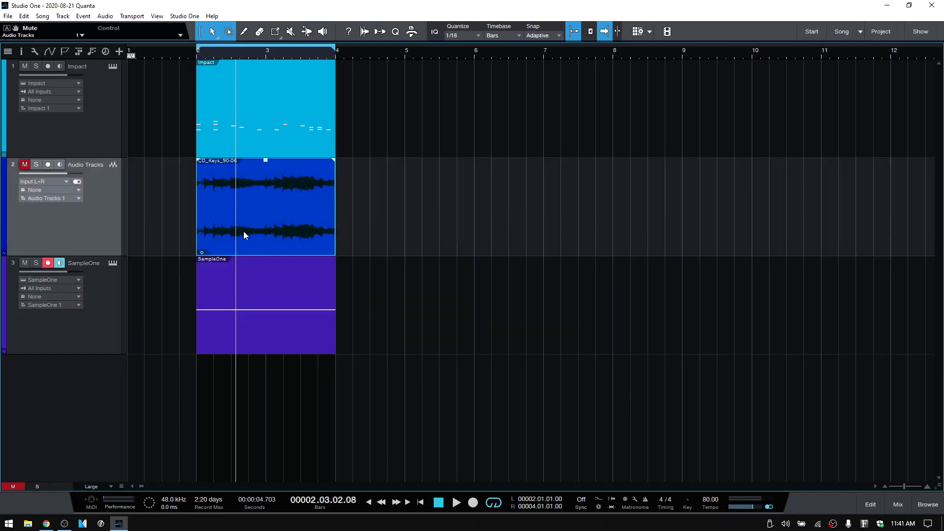
{"action": "left_click", "coordinate": [22, 50]}
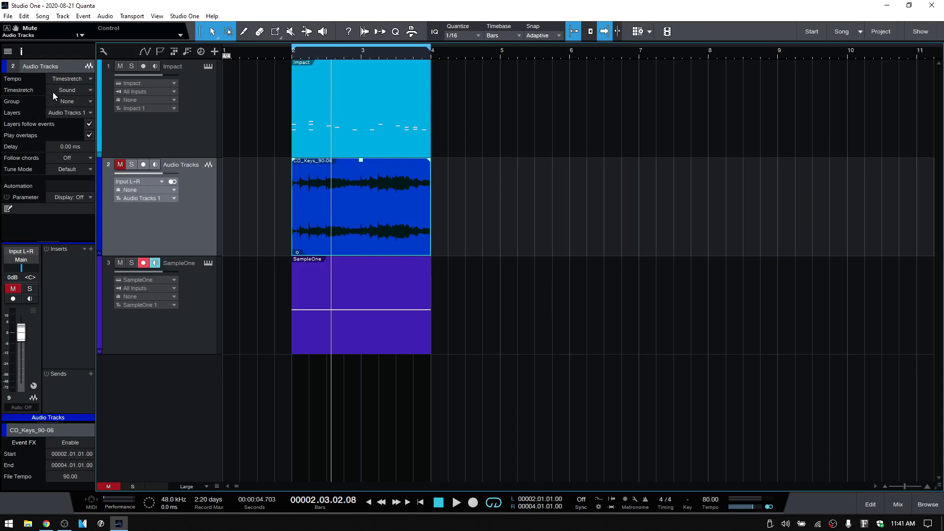
{"action": "left_click", "coordinate": [89, 90]}
{"action": "left_click", "coordinate": [88, 134]}
Delete the SampleOne event and its track, leaving Impact and Audio Tracks.
{"action": "left_click", "coordinate": [178, 334]}
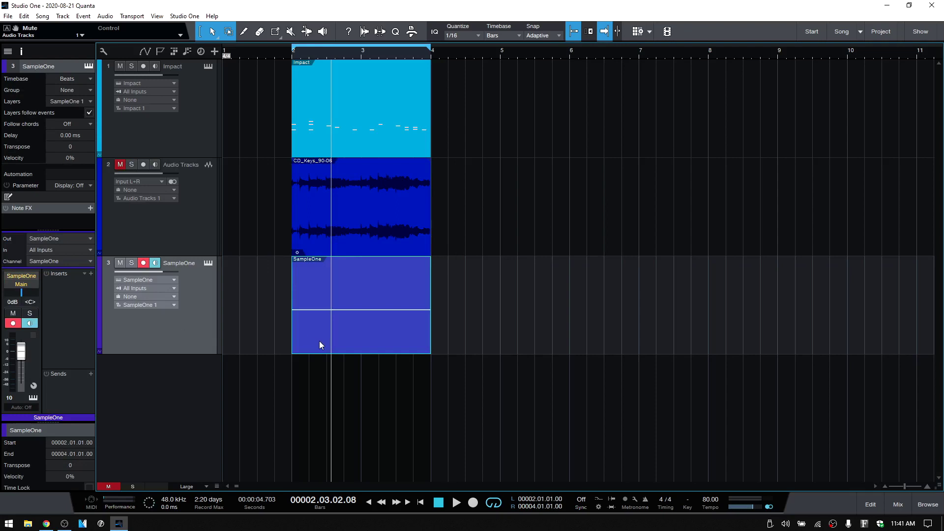
{"action": "key", "text": "Delete"}
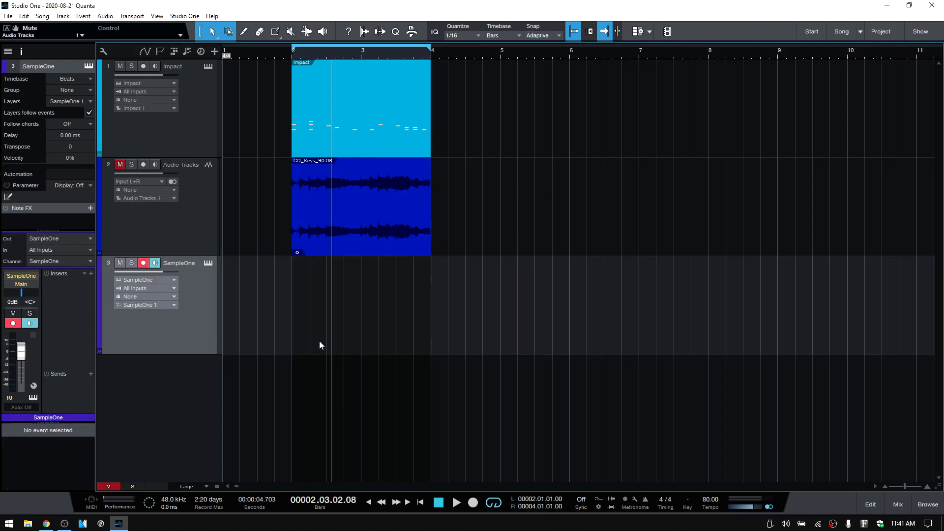
{"action": "left_click", "coordinate": [208, 263]}
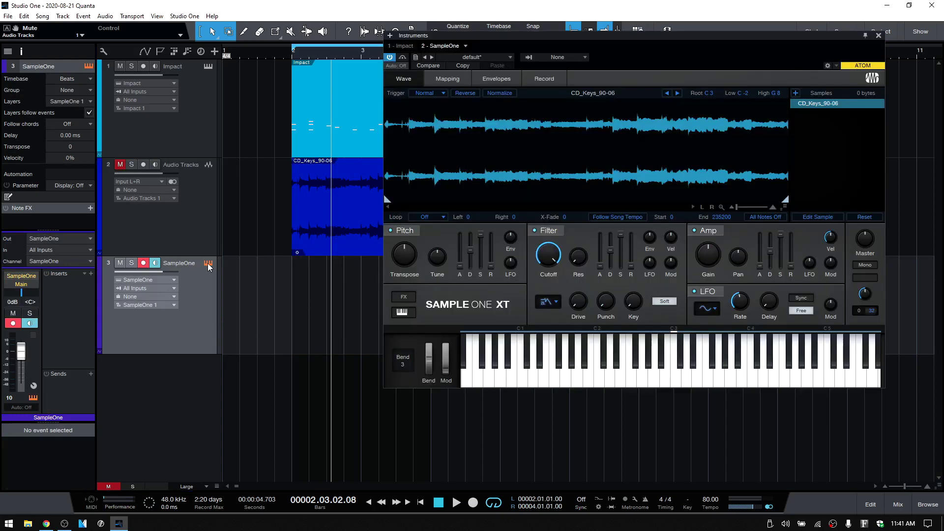
{"action": "left_click", "coordinate": [464, 46]}
{"action": "left_click", "coordinate": [462, 105]}
{"action": "left_click", "coordinate": [199, 320]}
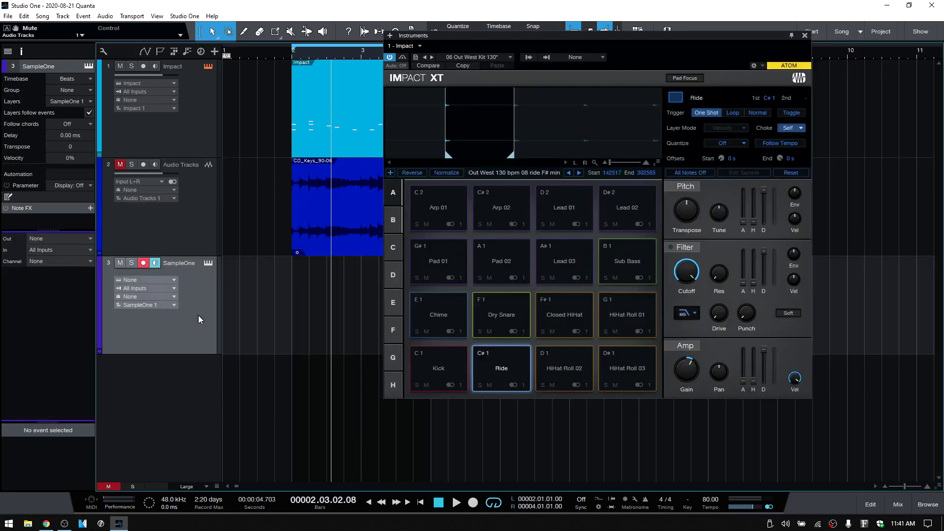
{"action": "key", "text": "Delete"}
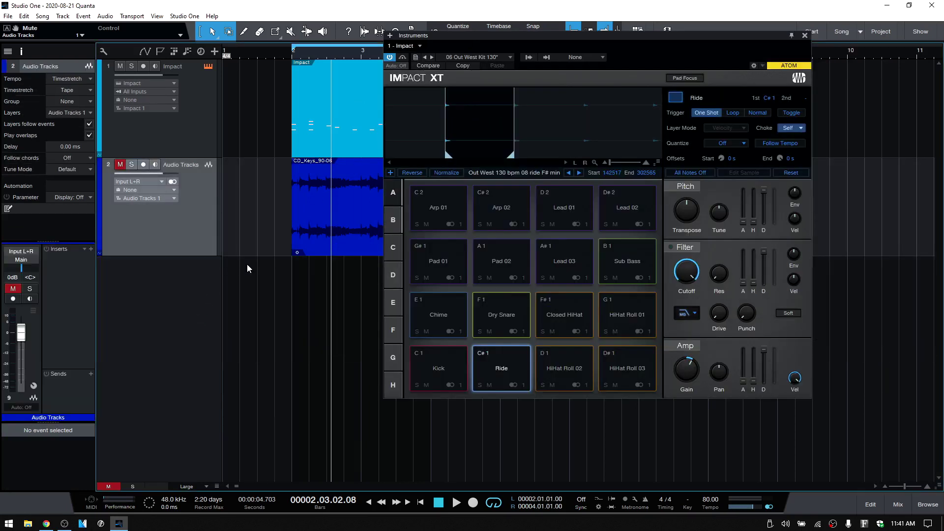
{"action": "left_click", "coordinate": [805, 35]}
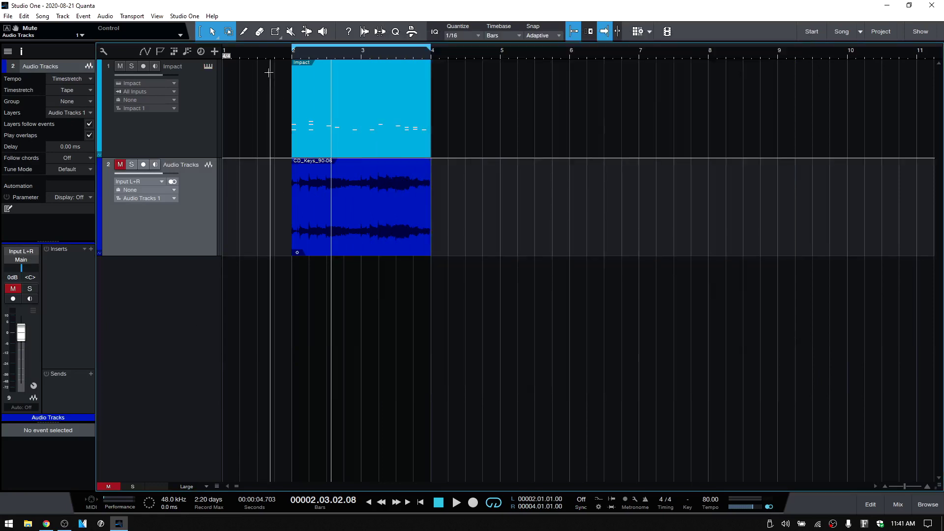
{"action": "left_click", "coordinate": [281, 52]}
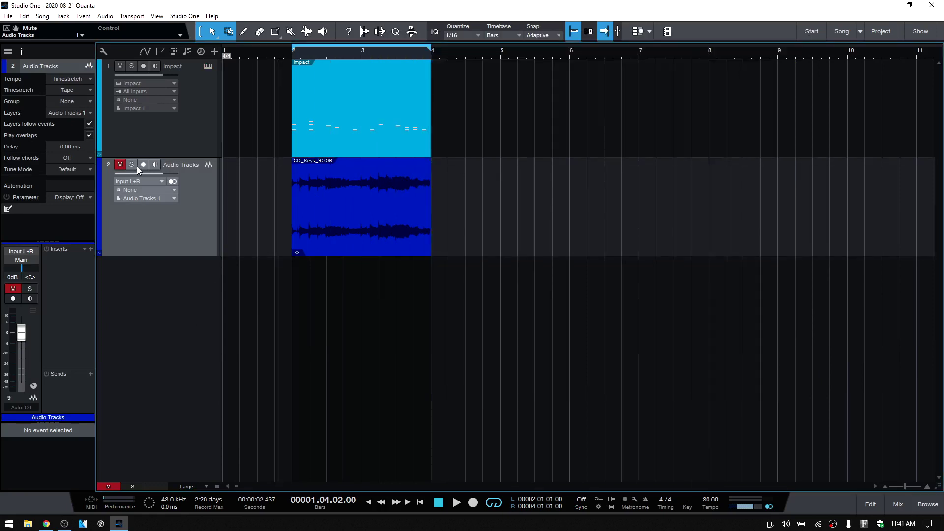
Unmute the CD_Keys audio track and play the song from just before bar 2.
{"action": "left_click", "coordinate": [120, 164]}
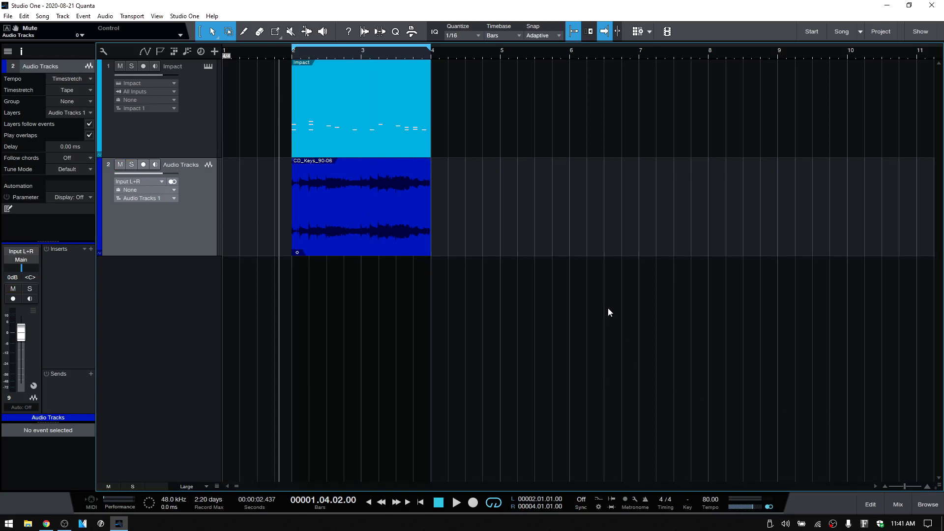
{"action": "key", "text": "space"}
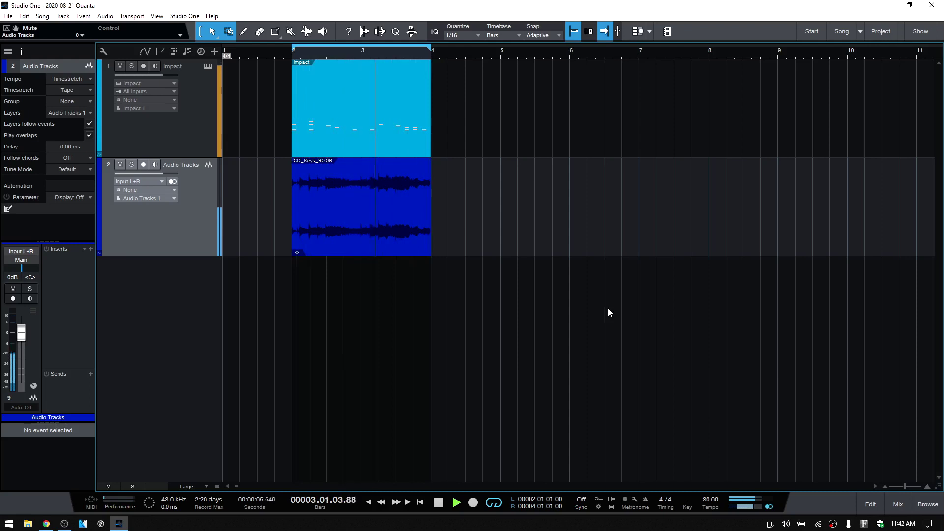
{"action": "key", "text": "space"}
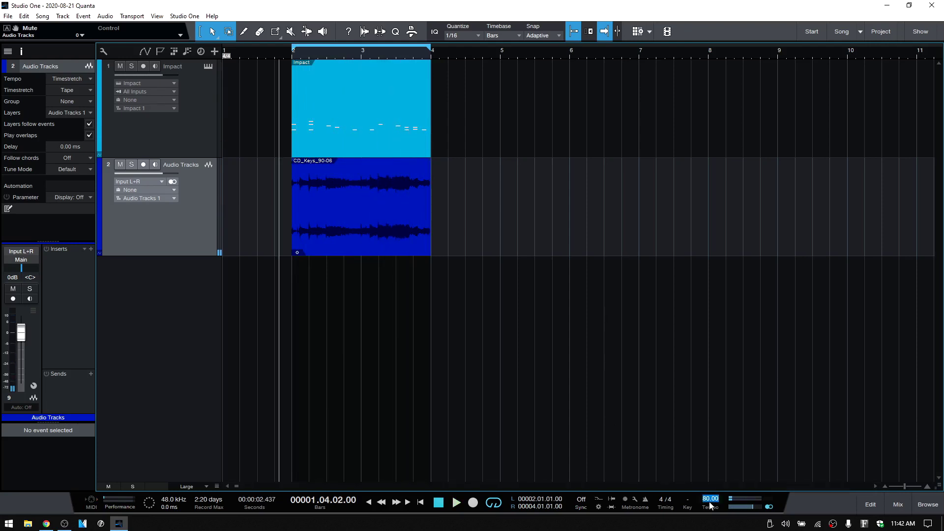
Set the song tempo to 120 BPM and play from near bar 1.3, then stop.
{"action": "type", "text": "120"}
{"action": "key", "text": "Return"}
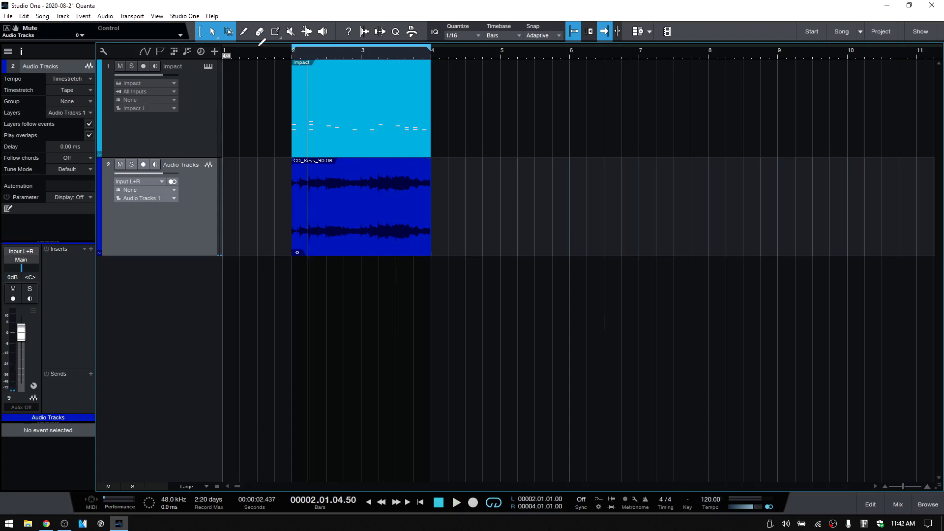
{"action": "left_click", "coordinate": [269, 52]}
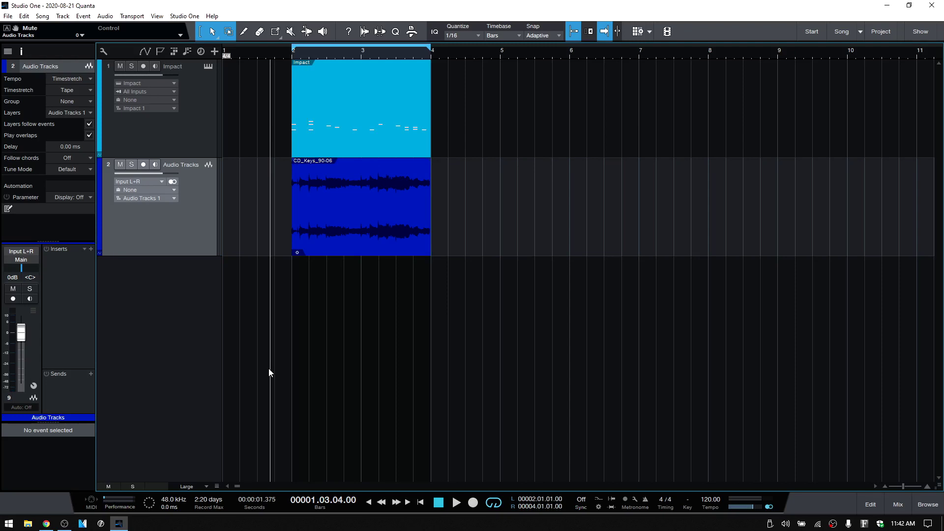
{"action": "key", "text": "space"}
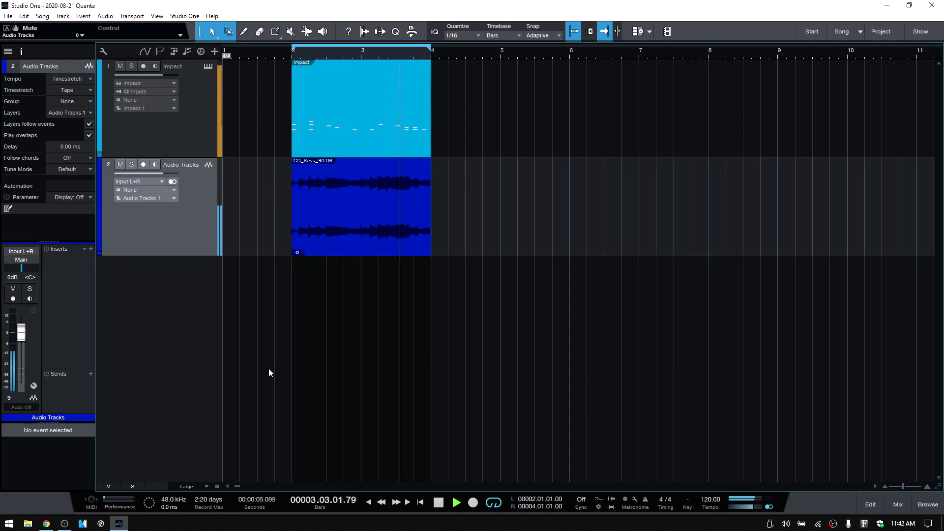
{"action": "left_click", "coordinate": [269, 367]}
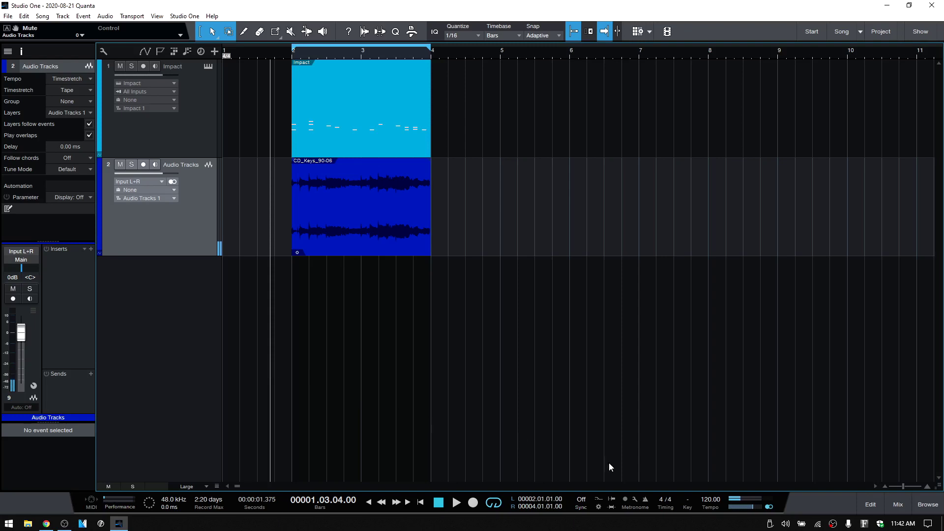
Change the tempo to 140 BPM and play the keys sample at the faster tempo.
{"action": "double_click", "coordinate": [703, 501]}
{"action": "type", "text": "140"}
{"action": "key", "text": "Return"}
{"action": "key", "text": "space"}
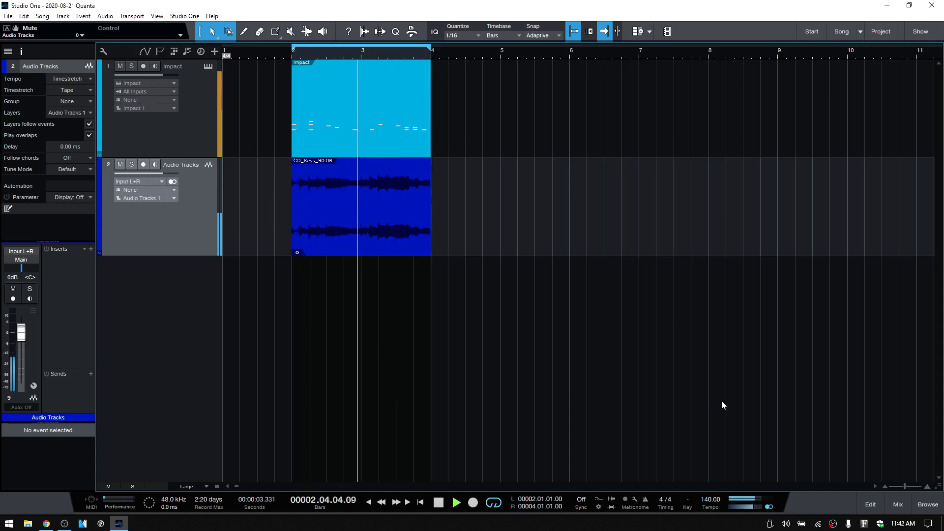
Stop the 140 BPM playback of the Impact and CD_Keys_90-06 loop.
{"action": "key", "text": "space"}
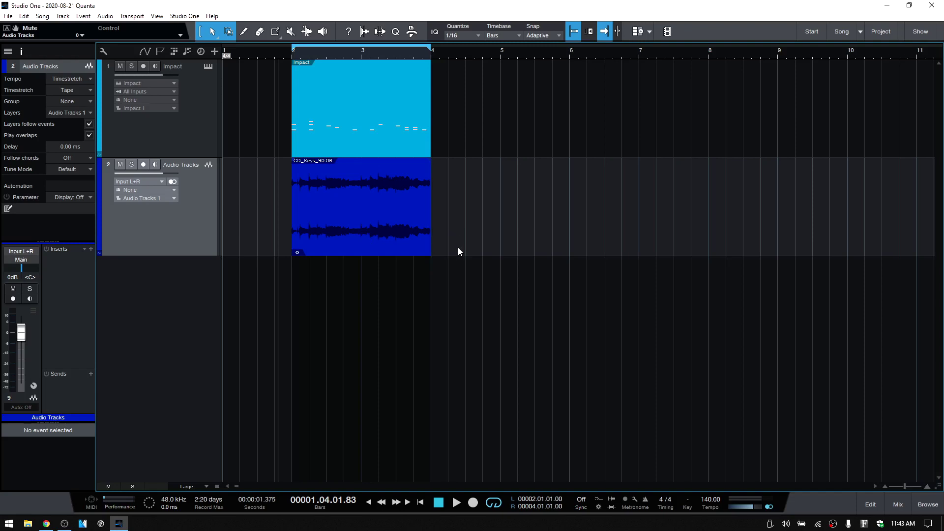
Repeat the Impact and CD_Keys events out to bar 10 and loop bars 2–10.
{"action": "left_click_drag", "start_coordinate": [458, 246], "coordinate": [344, 116]}
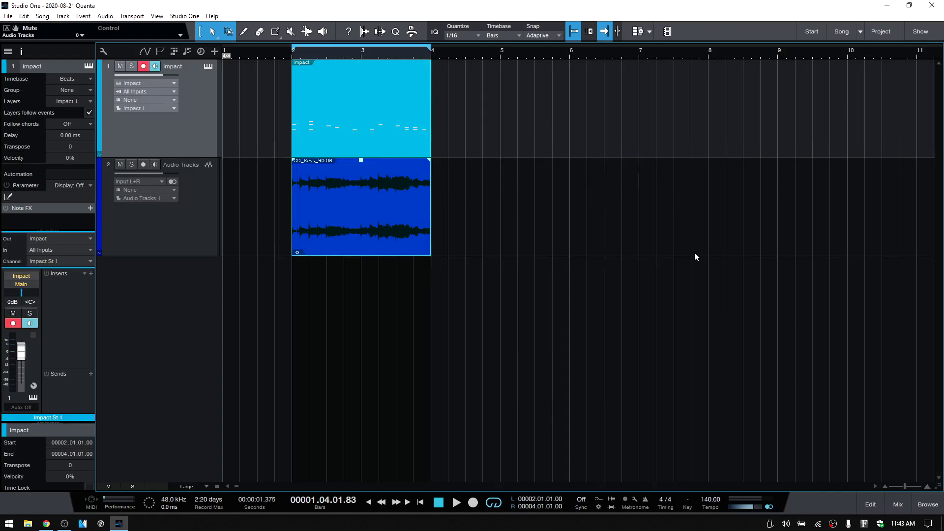
{"action": "key", "text": "d"}
{"action": "key", "text": "d"}
{"action": "key", "text": "d"}
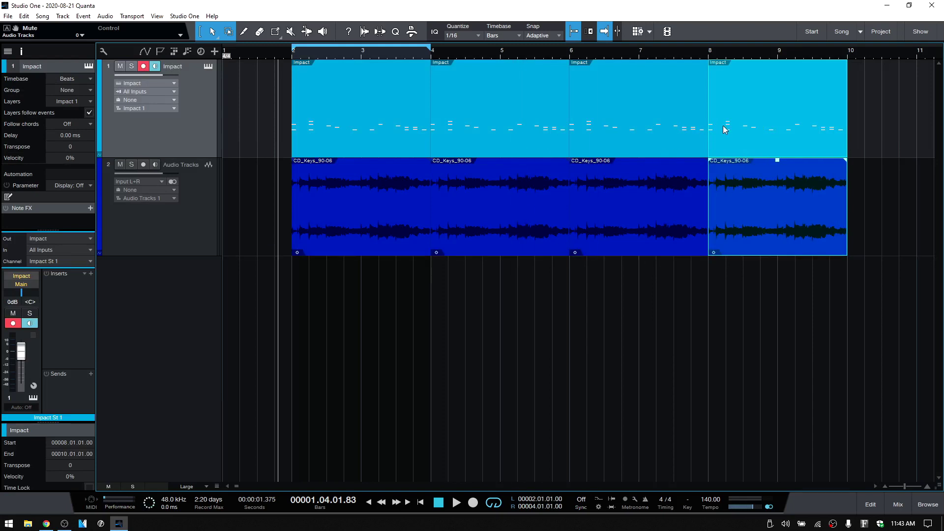
{"action": "left_click", "coordinate": [846, 48], "text": "alt"}
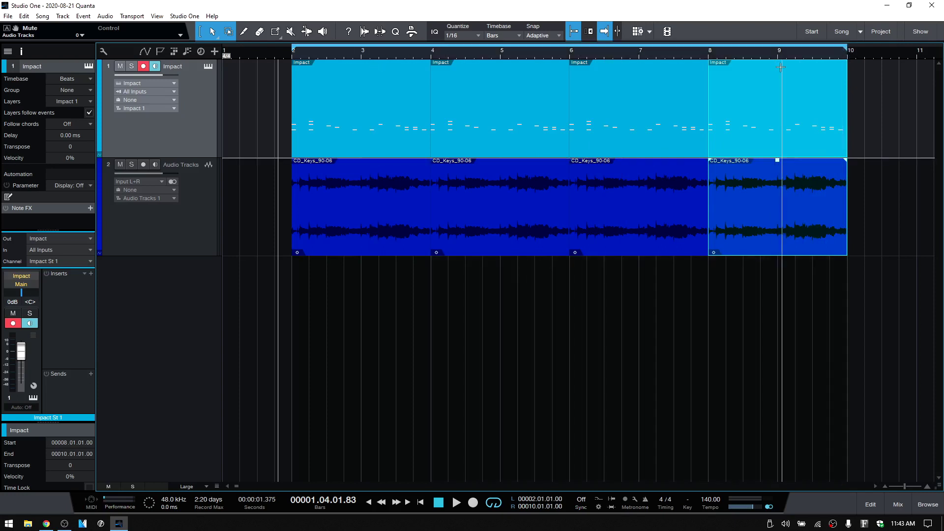
Set the song tempo back to 120 BPM.
{"action": "left_click", "coordinate": [708, 498]}
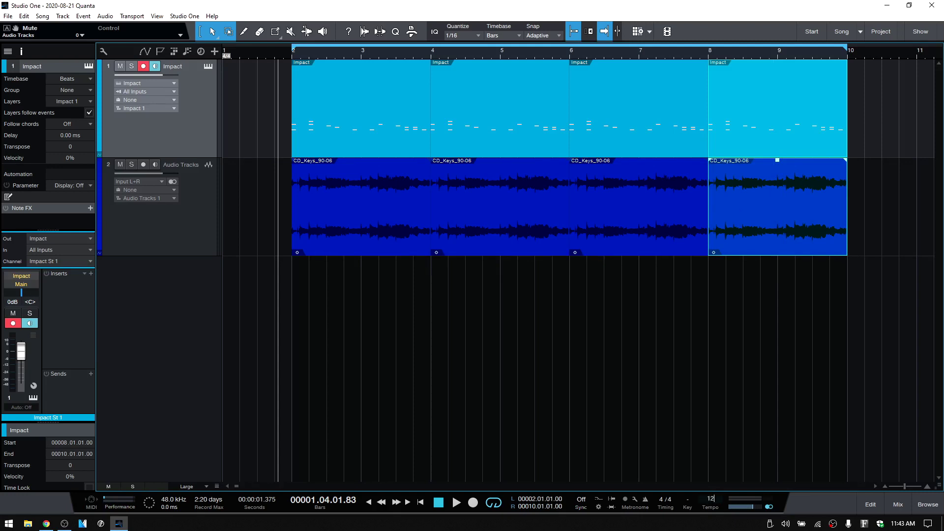
{"action": "type", "text": "0"}
{"action": "key", "text": "Return"}
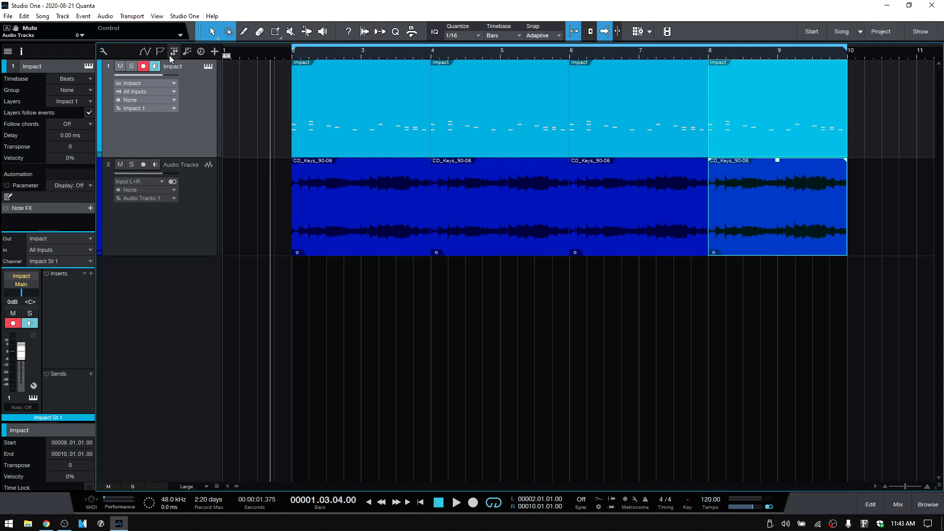
Show the tempo track and add a bar-6 tempo point set to 80 BPM.
{"action": "left_click", "coordinate": [198, 54]}
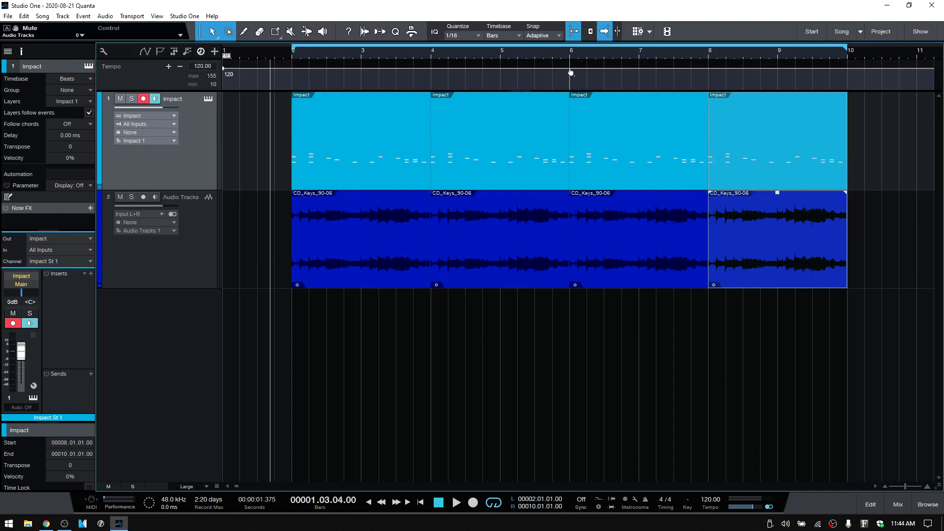
{"action": "left_click", "coordinate": [570, 73]}
{"action": "left_click", "coordinate": [575, 70]}
{"action": "right_click", "coordinate": [575, 71]}
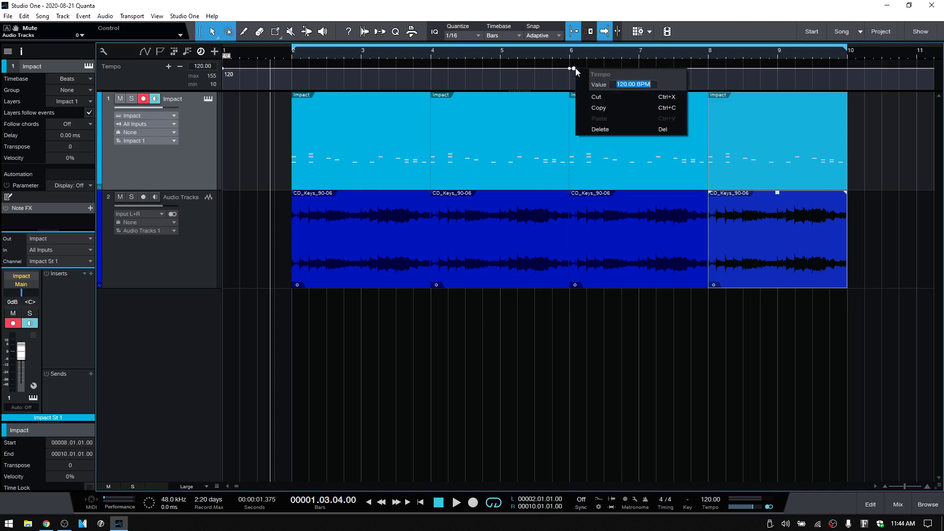
{"action": "type", "text": "80"}
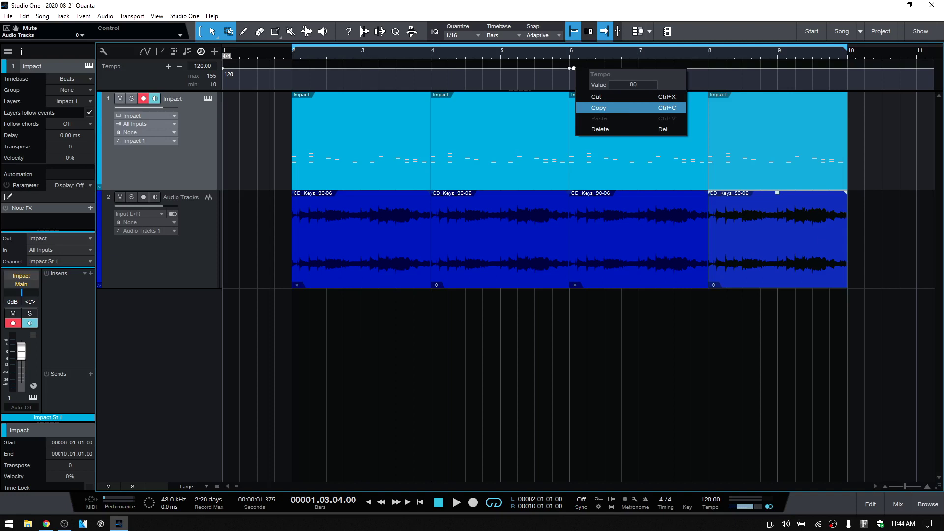
{"action": "key", "text": "Return"}
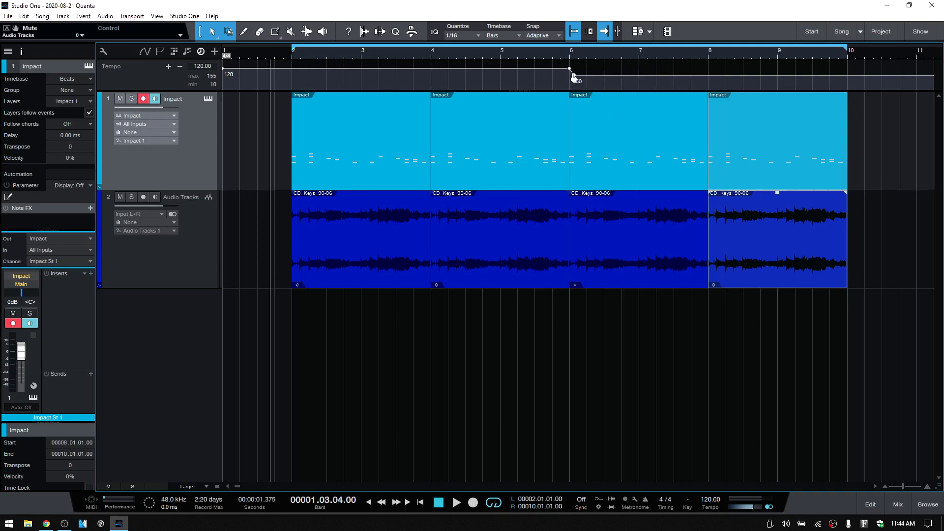
{"action": "mouse_move", "coordinate": [574, 78]}
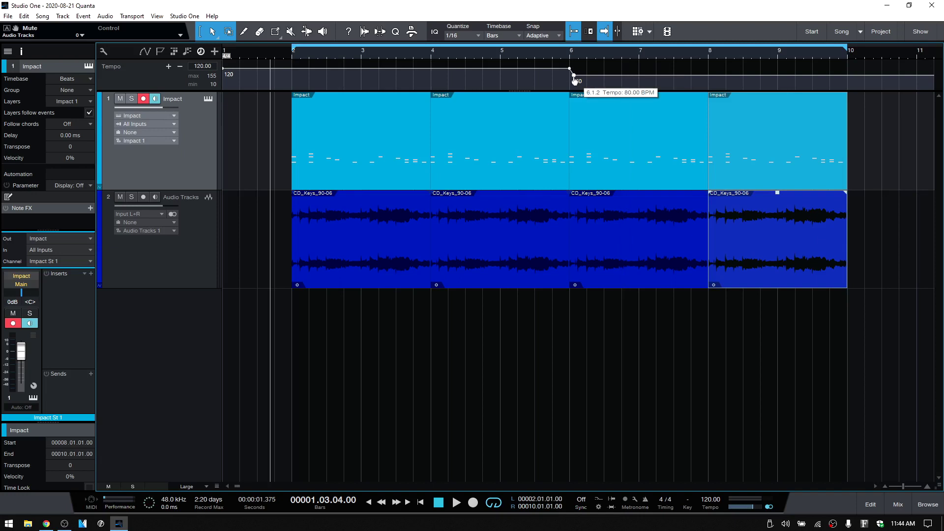
{"action": "left_click_drag", "start_coordinate": [574, 80], "coordinate": [571, 83]}
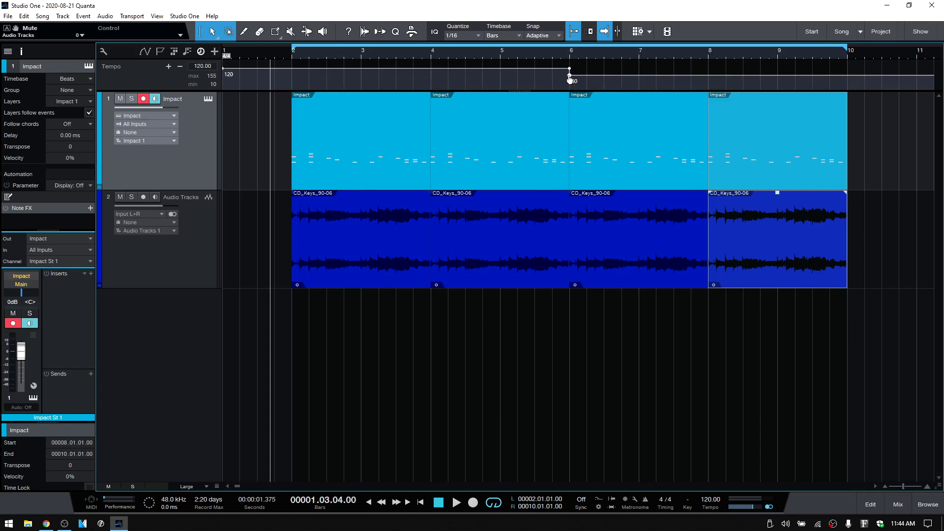
{"action": "right_click", "coordinate": [570, 77]}
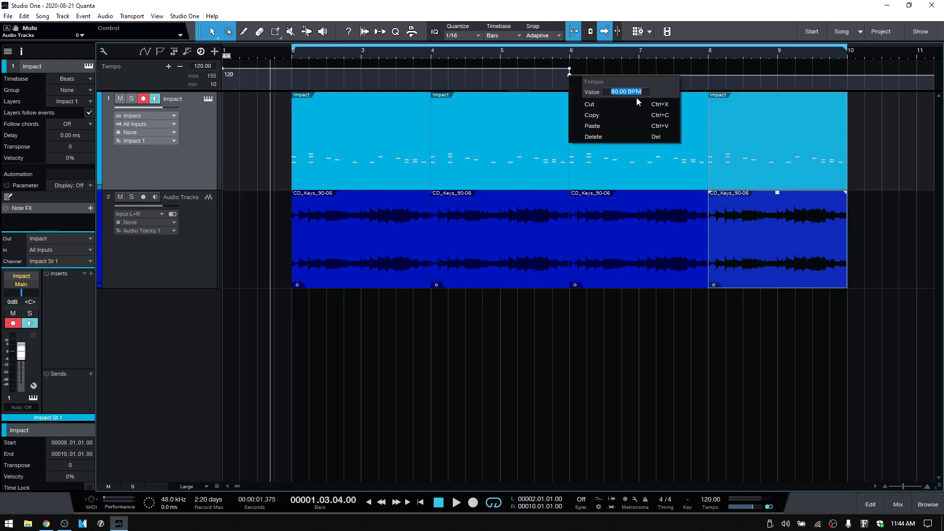
{"action": "key", "text": "Return"}
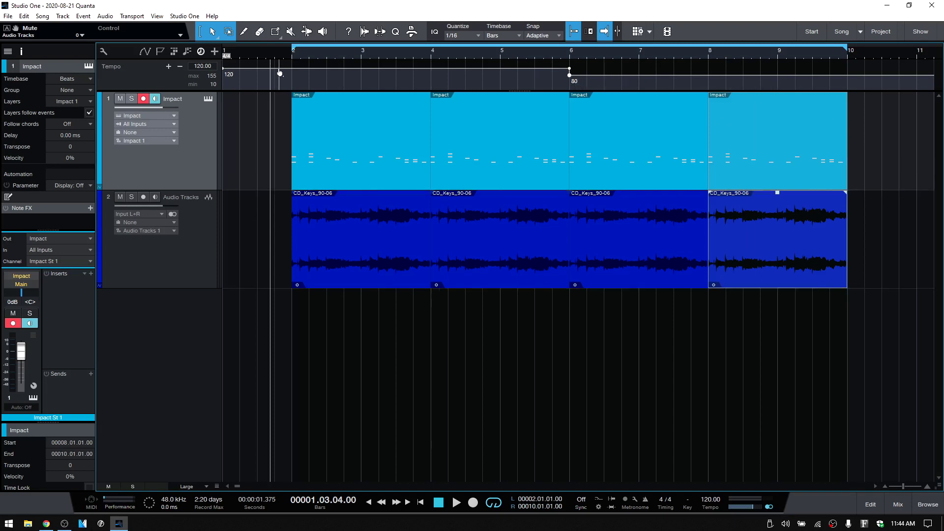
Play from near the start through the 120-to-80 BPM drop at bar 6, stopping near bar 10.
{"action": "left_click", "coordinate": [278, 53]}
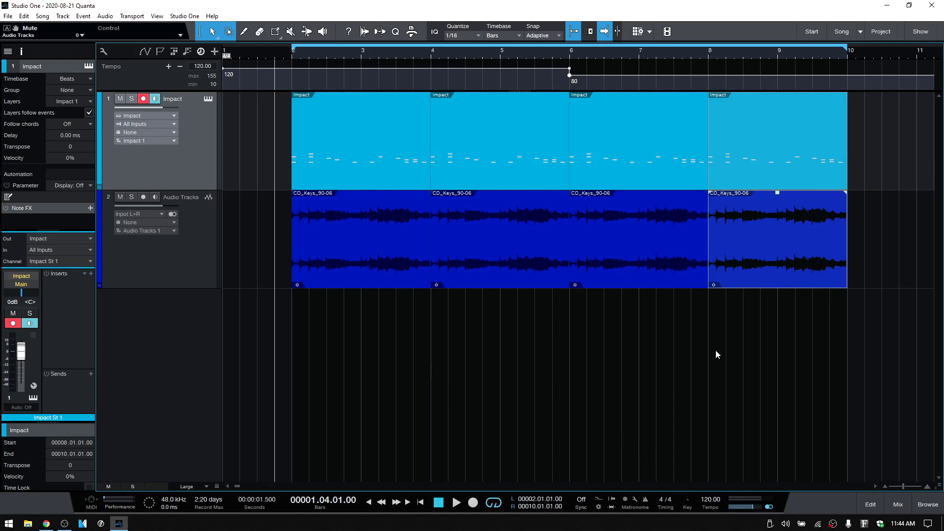
{"action": "key", "text": "space"}
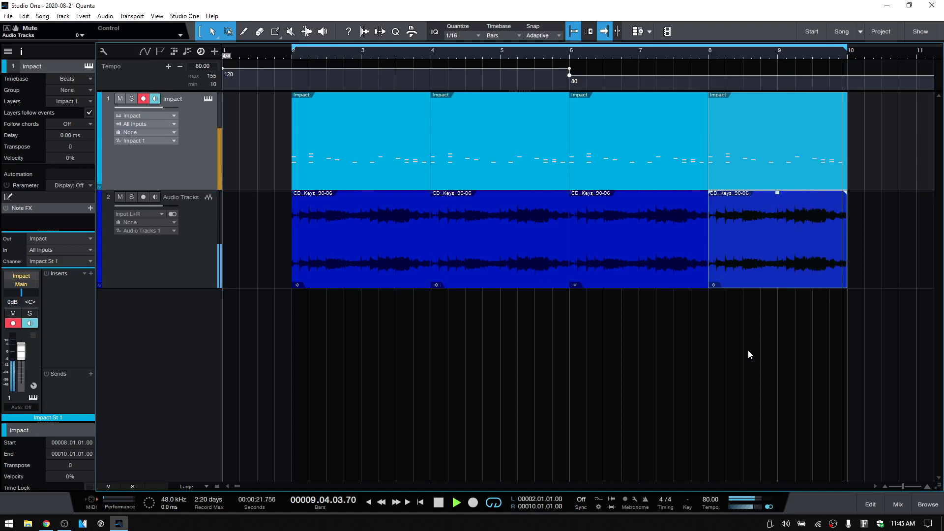
{"action": "key", "text": "space"}
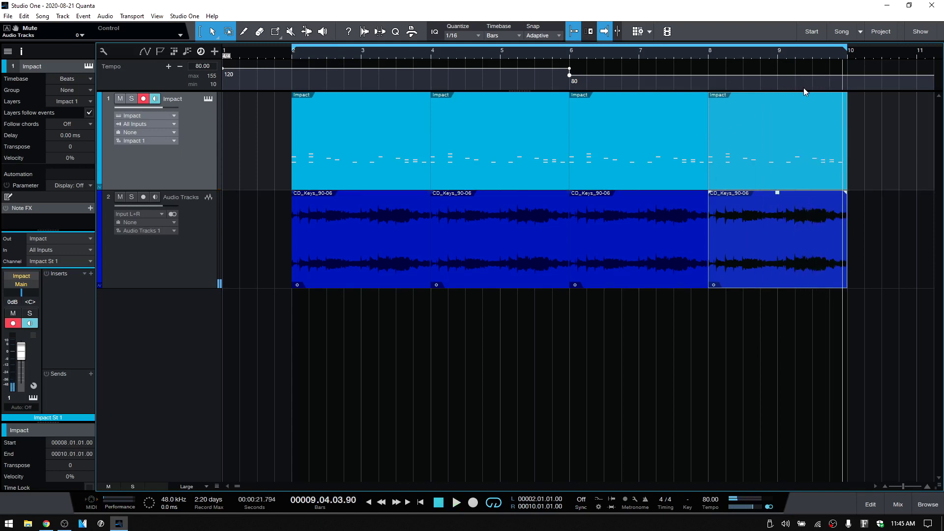
Add a tempo point at bar 10 and lower it to 16 BPM, ramping down from 80.
{"action": "left_click", "coordinate": [847, 80]}
{"action": "left_click", "coordinate": [847, 79]}
{"action": "mouse_move", "coordinate": [846, 78]}
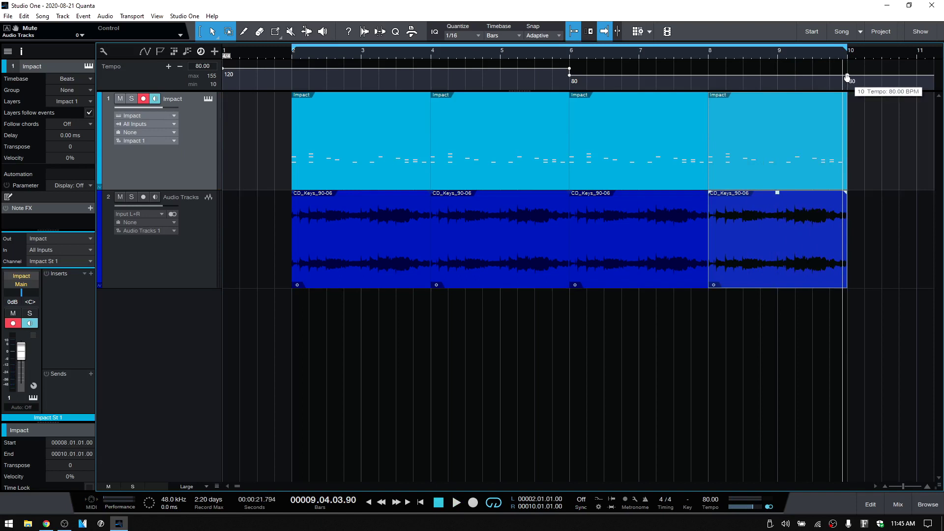
{"action": "left_click_drag", "start_coordinate": [846, 77], "coordinate": [848, 90]}
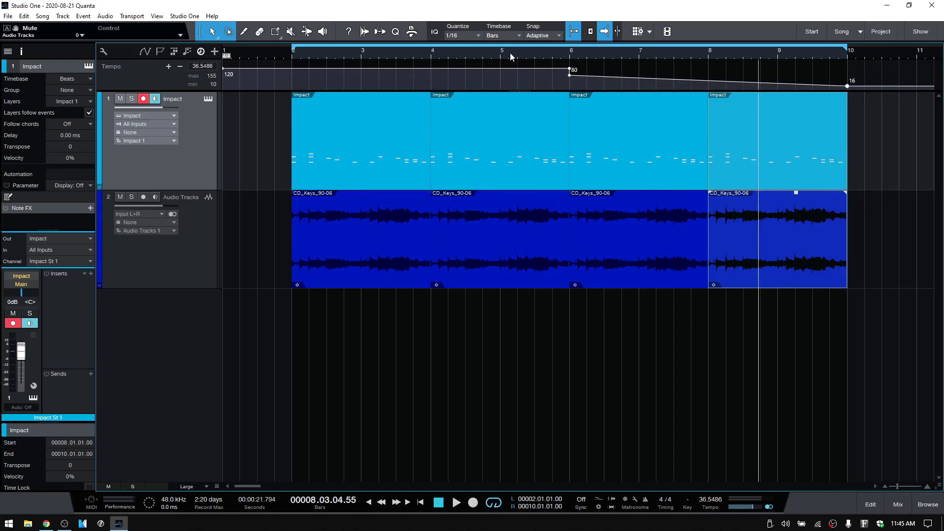
Play the tempo ramp from bar 4, undoing an accidentally added tempo point.
{"action": "left_click", "coordinate": [480, 54]}
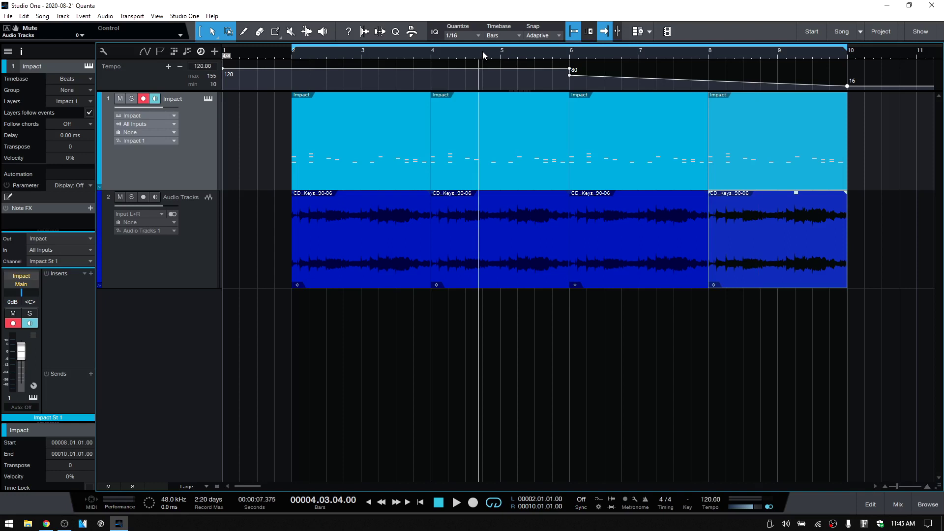
{"action": "key", "text": "space"}
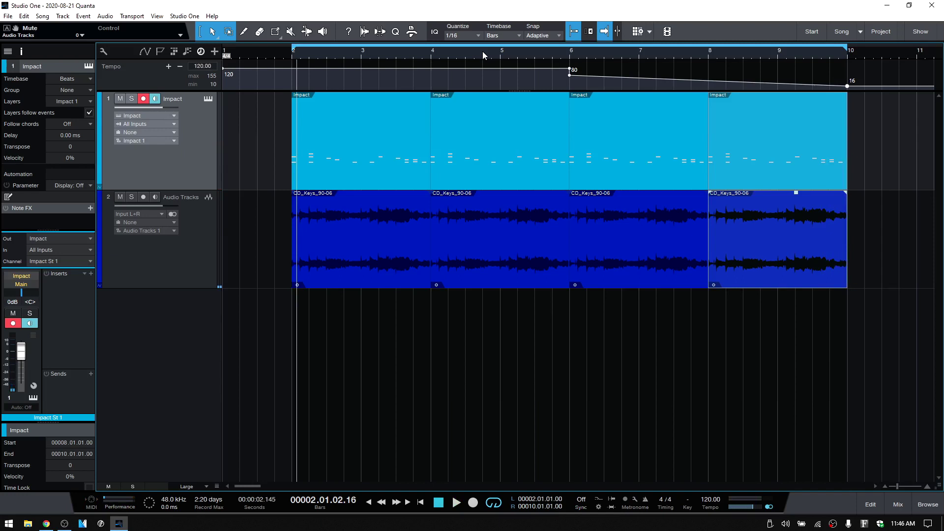
{"action": "left_click", "coordinate": [708, 81]}
{"action": "key", "text": "ctrl+z"}
{"action": "key", "text": "Delete"}
Select the Audio Tracks track holding CD_Keys_90-06 to show its Inspector settings.
{"action": "left_click", "coordinate": [118, 262]}
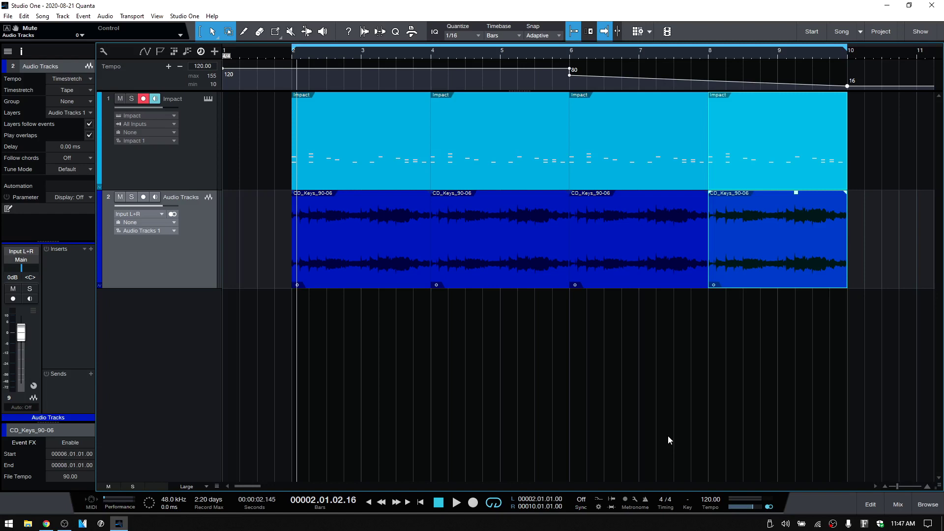
Reopen the timestretch mode list and dismiss it, leaving the keys track on Tape.
{"action": "left_click", "coordinate": [88, 91]}
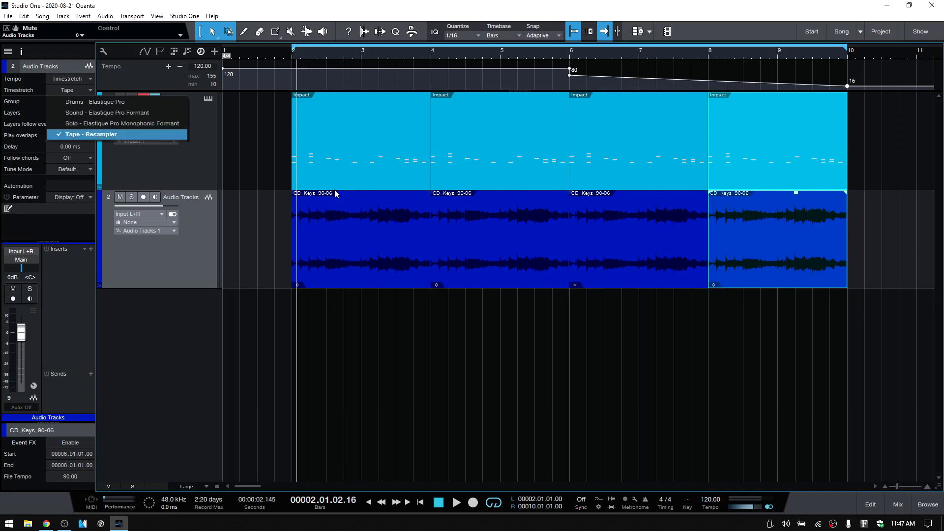
{"action": "left_click", "coordinate": [246, 156]}
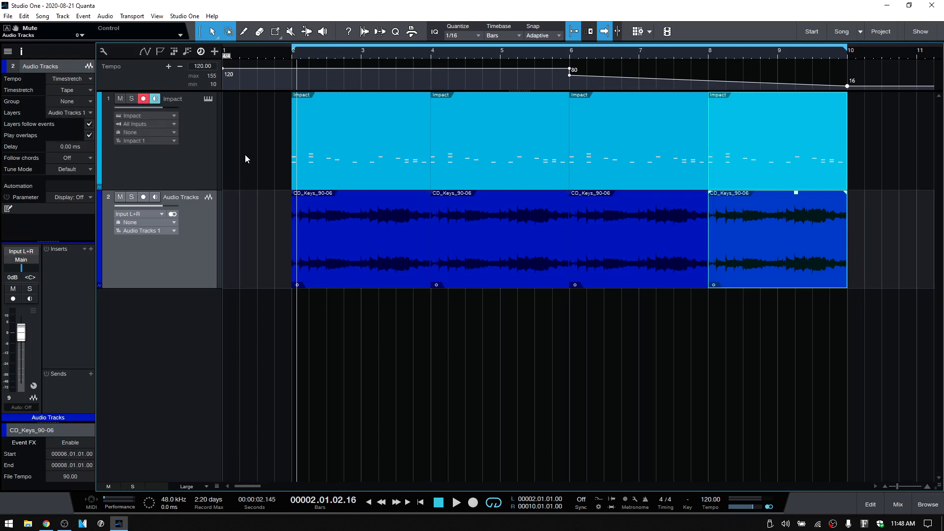